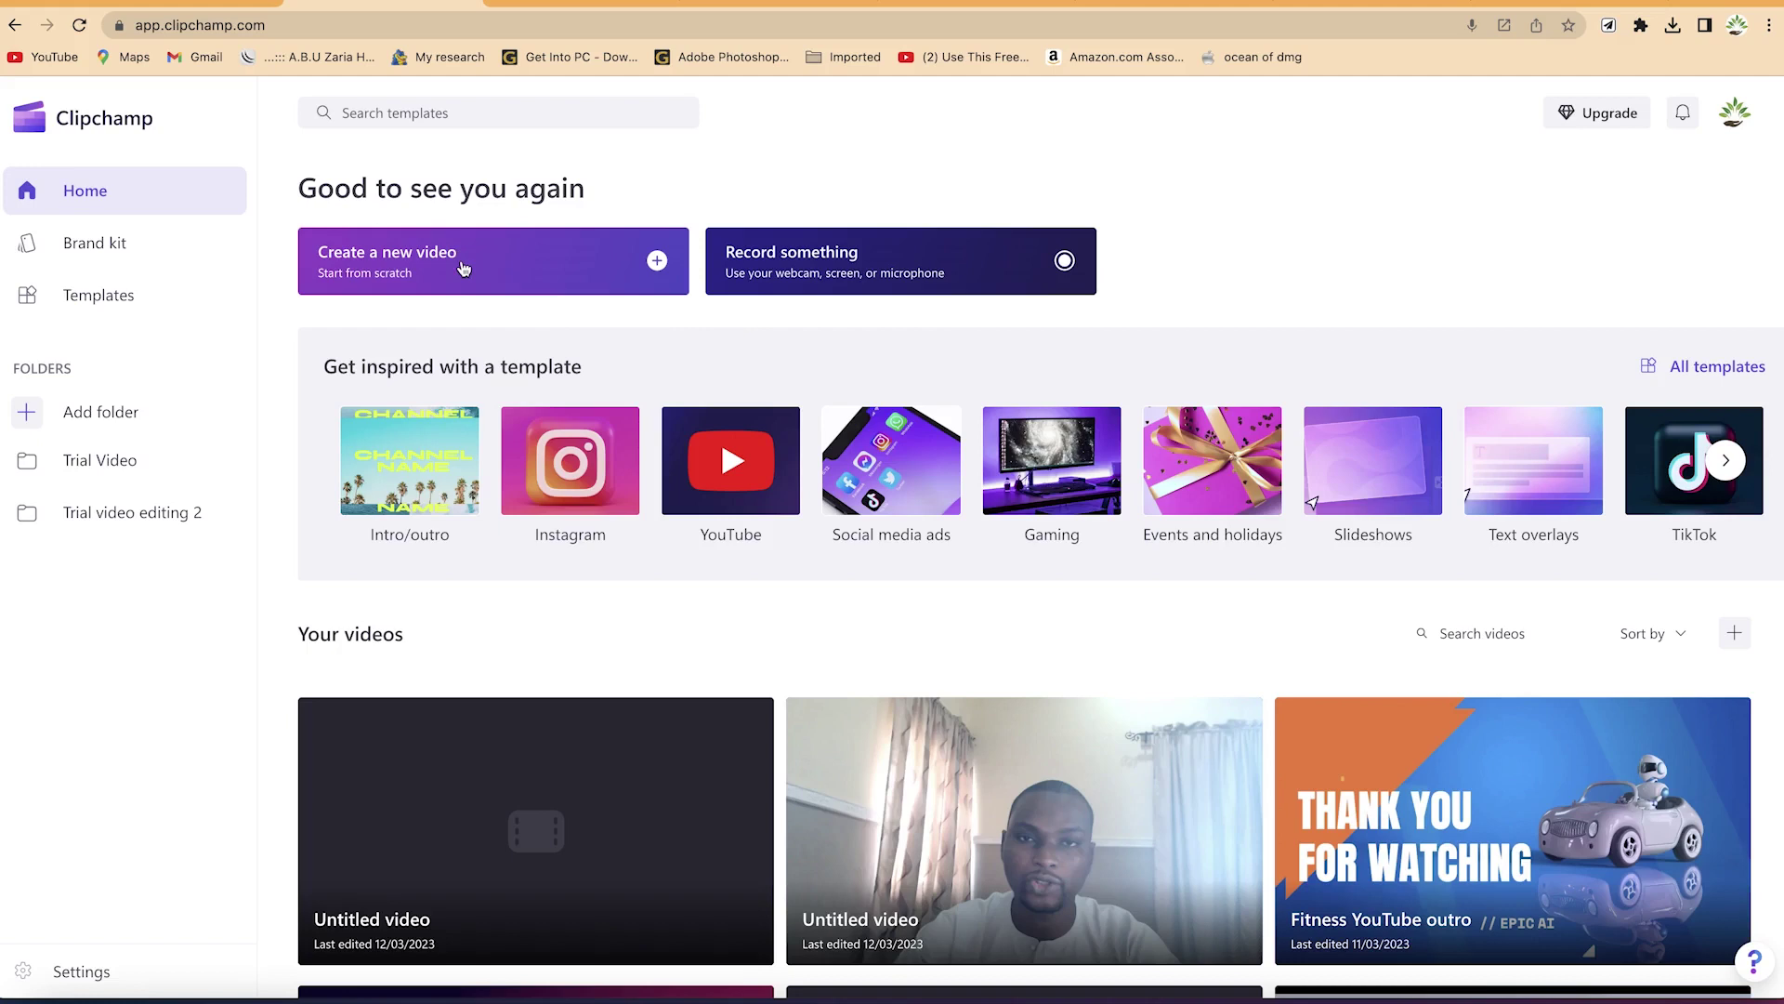
Create a new blank video from the Clipchamp home page.
left_click(463, 269)
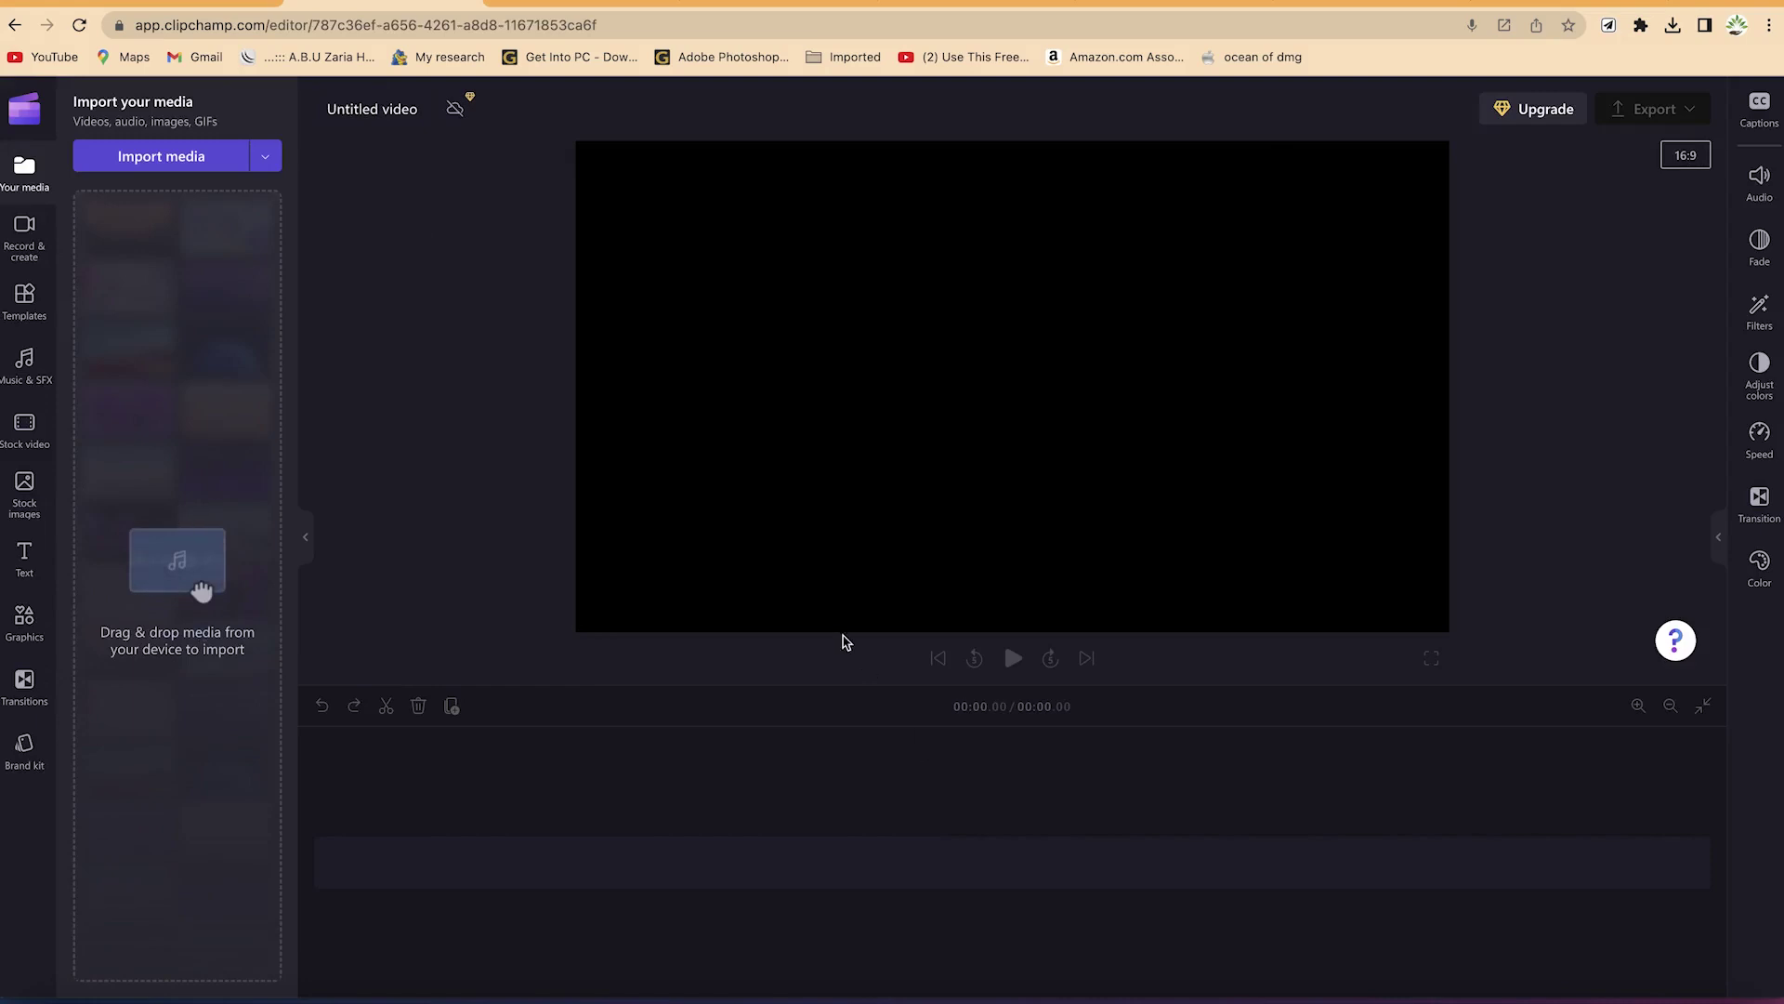
Rename the project from 'Untitled video' to 'Trial video x'.
left_click(395, 113)
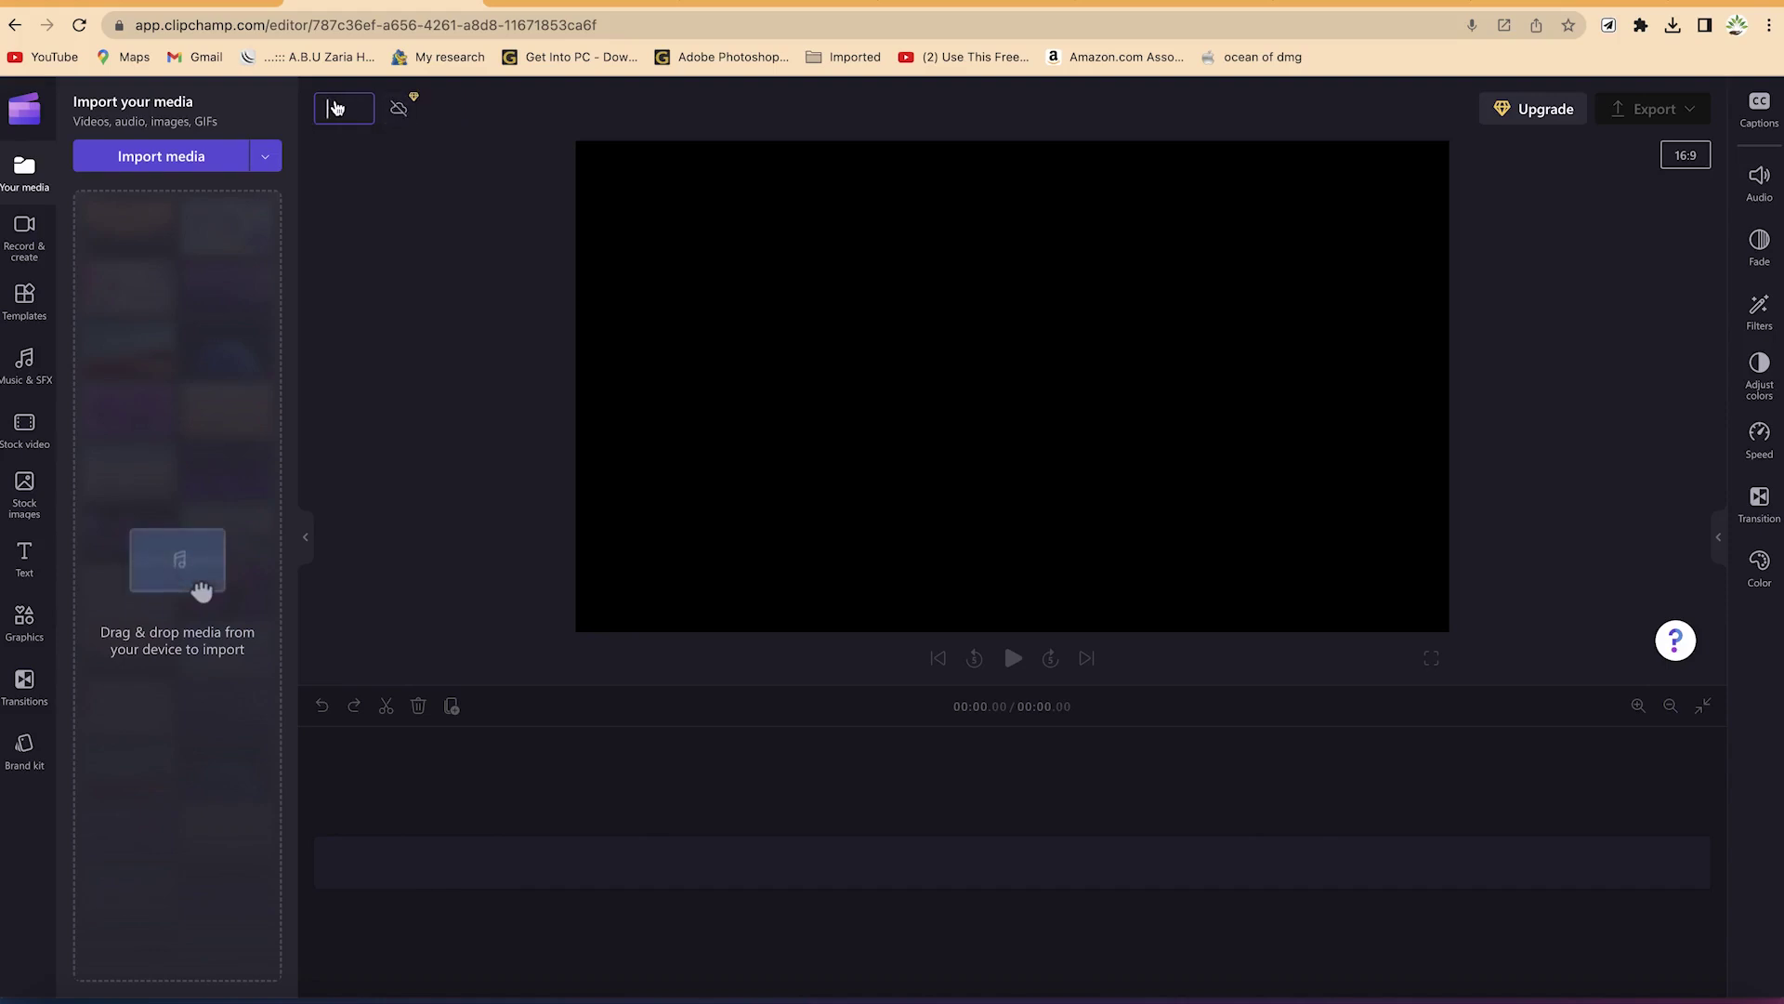
type("Trial v")
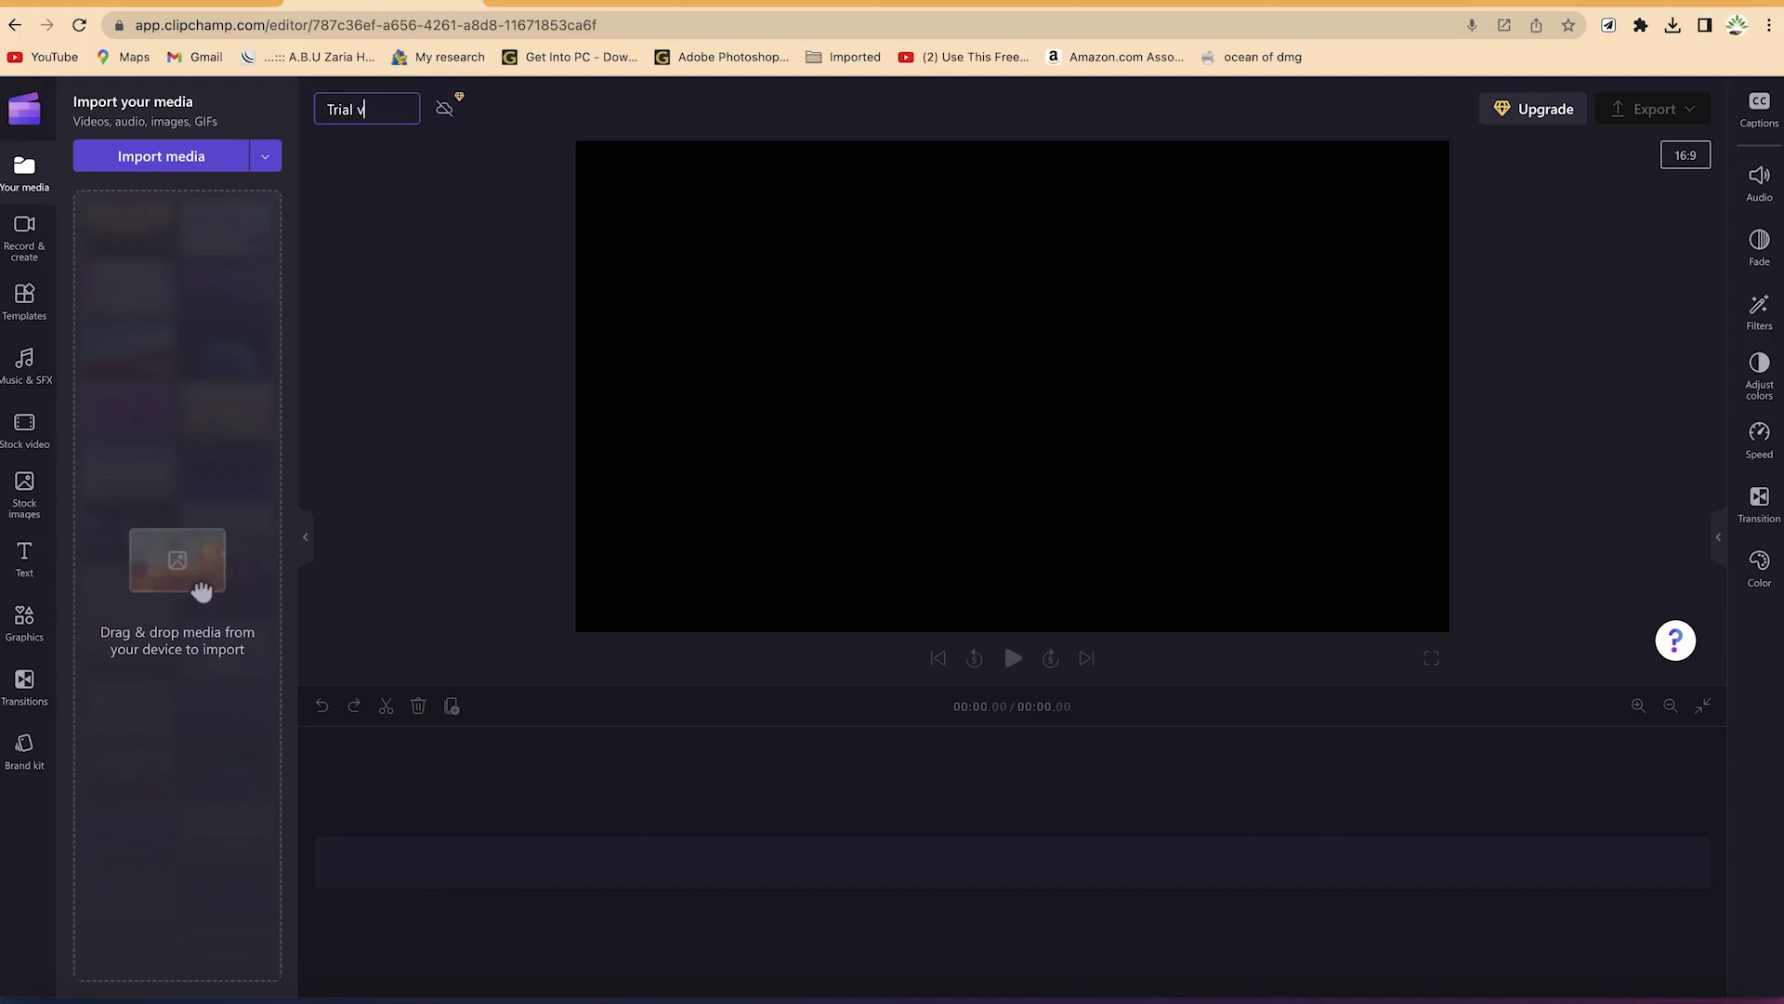
type("ideo ")
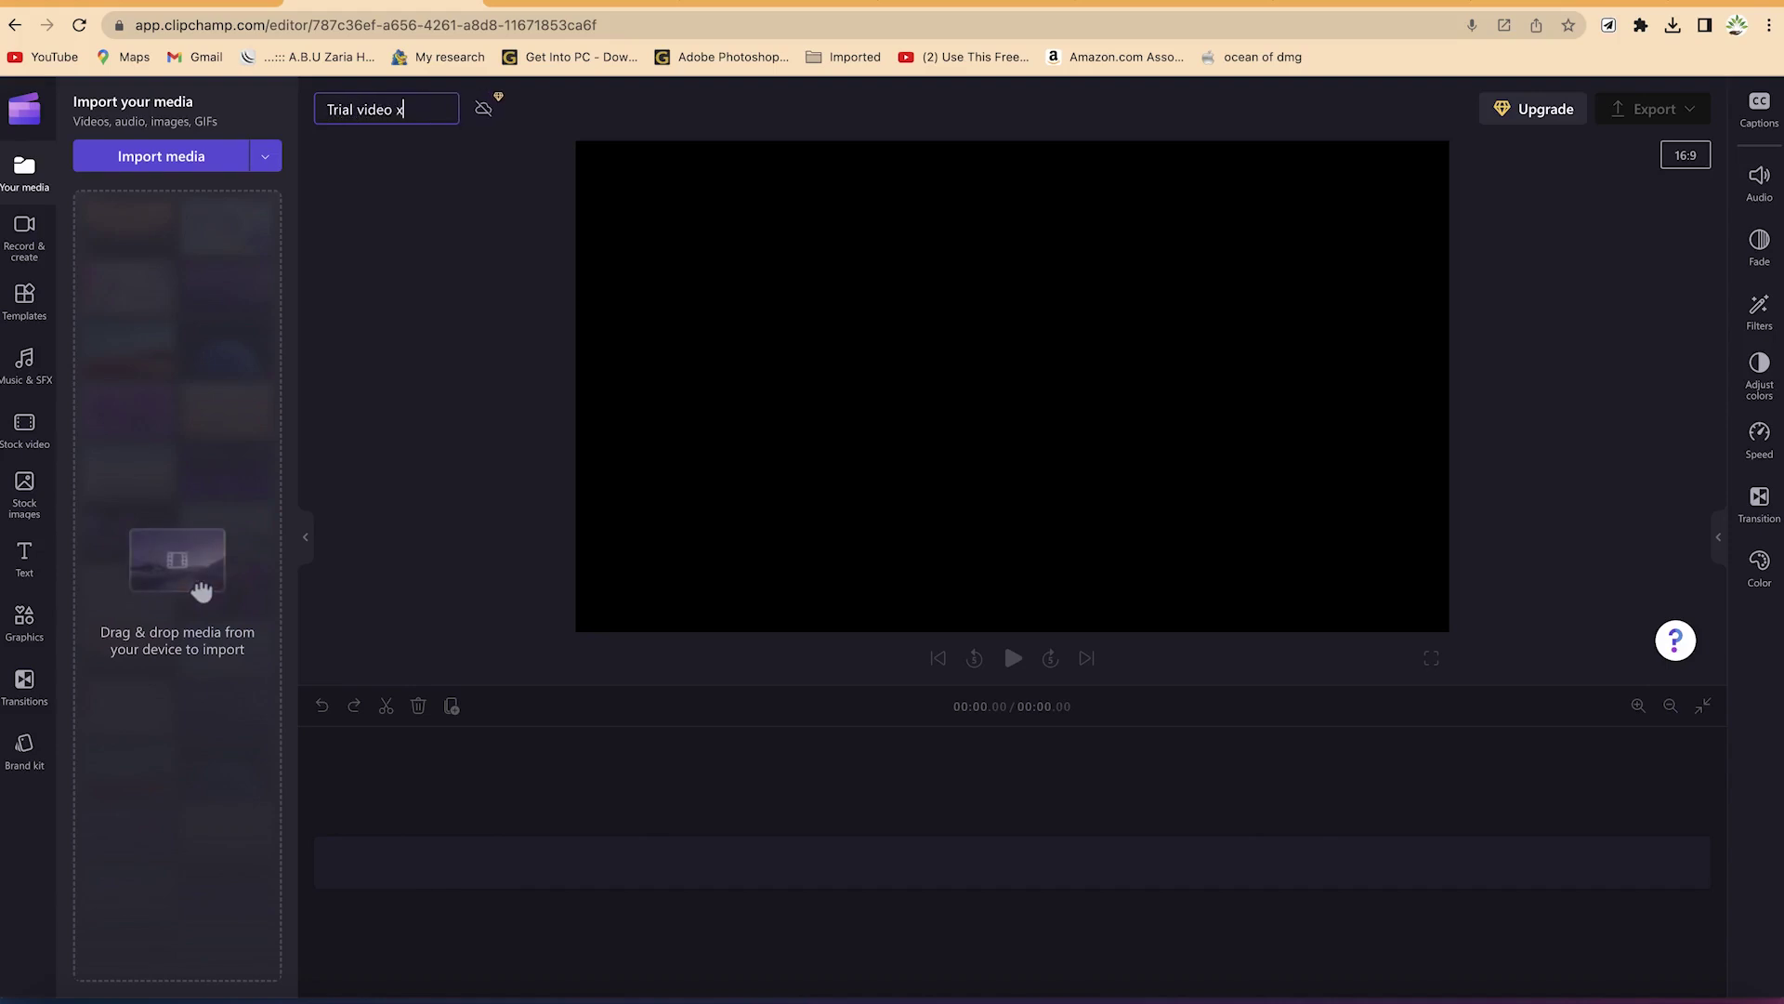
type("x")
left_click(474, 223)
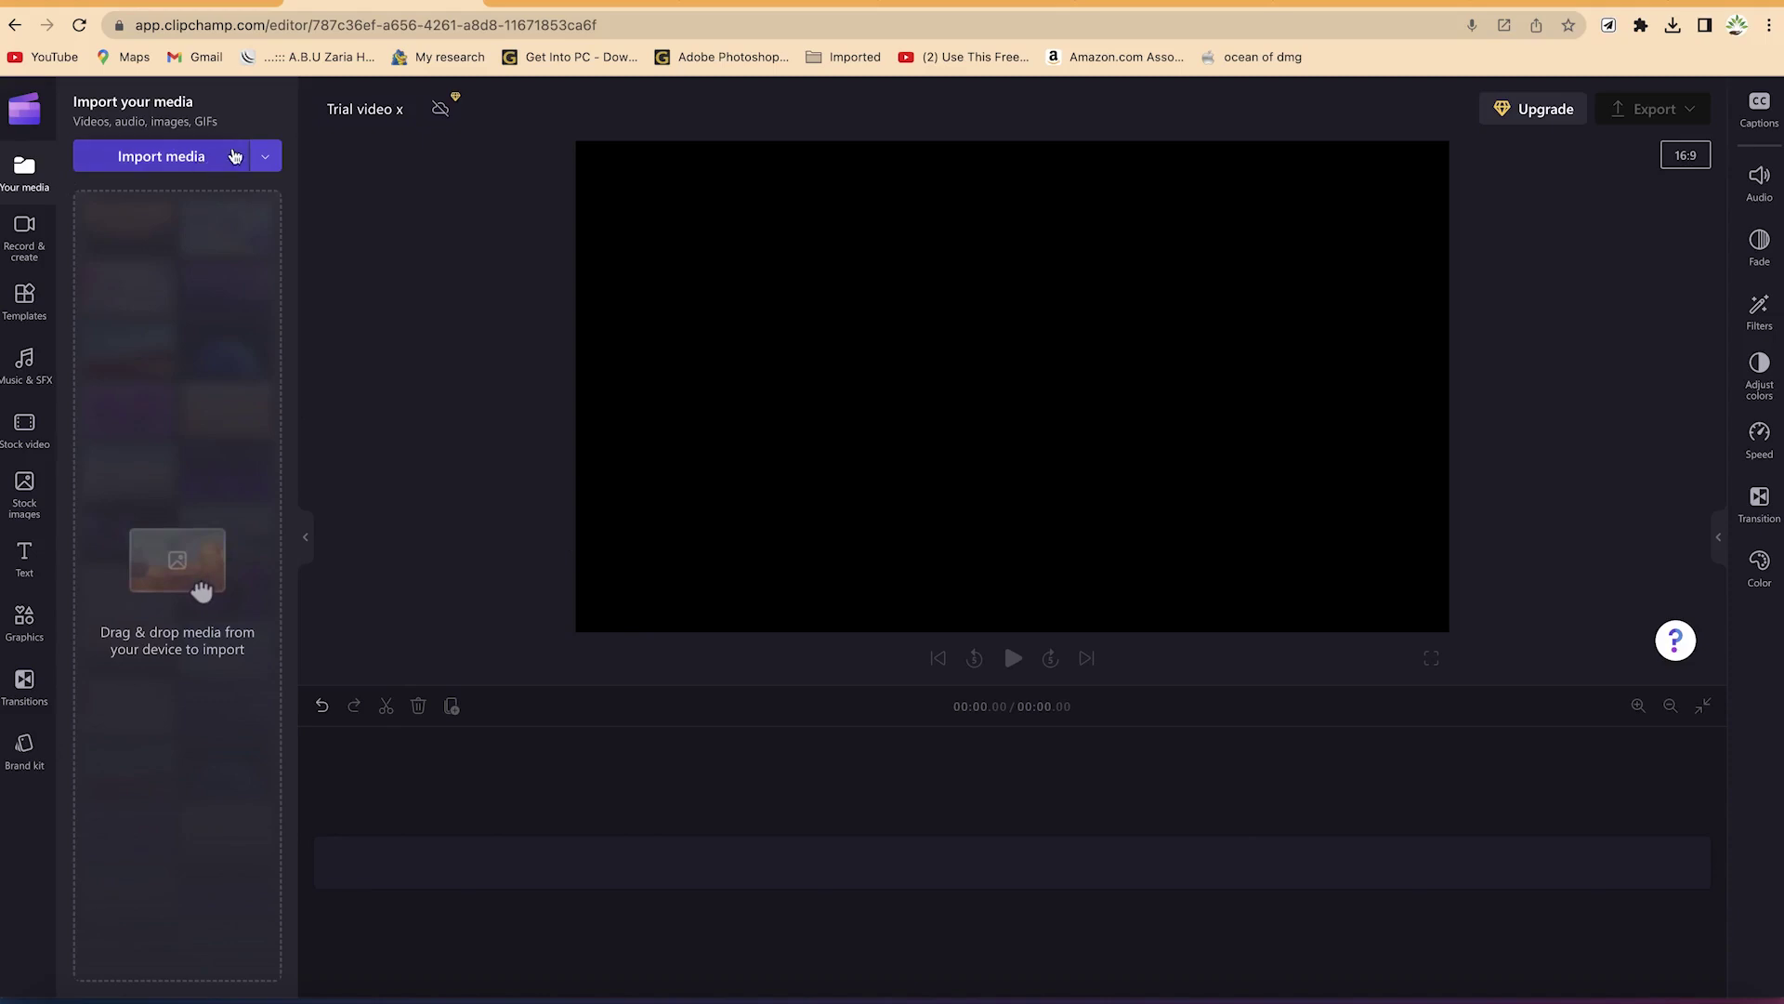
left_click(267, 163)
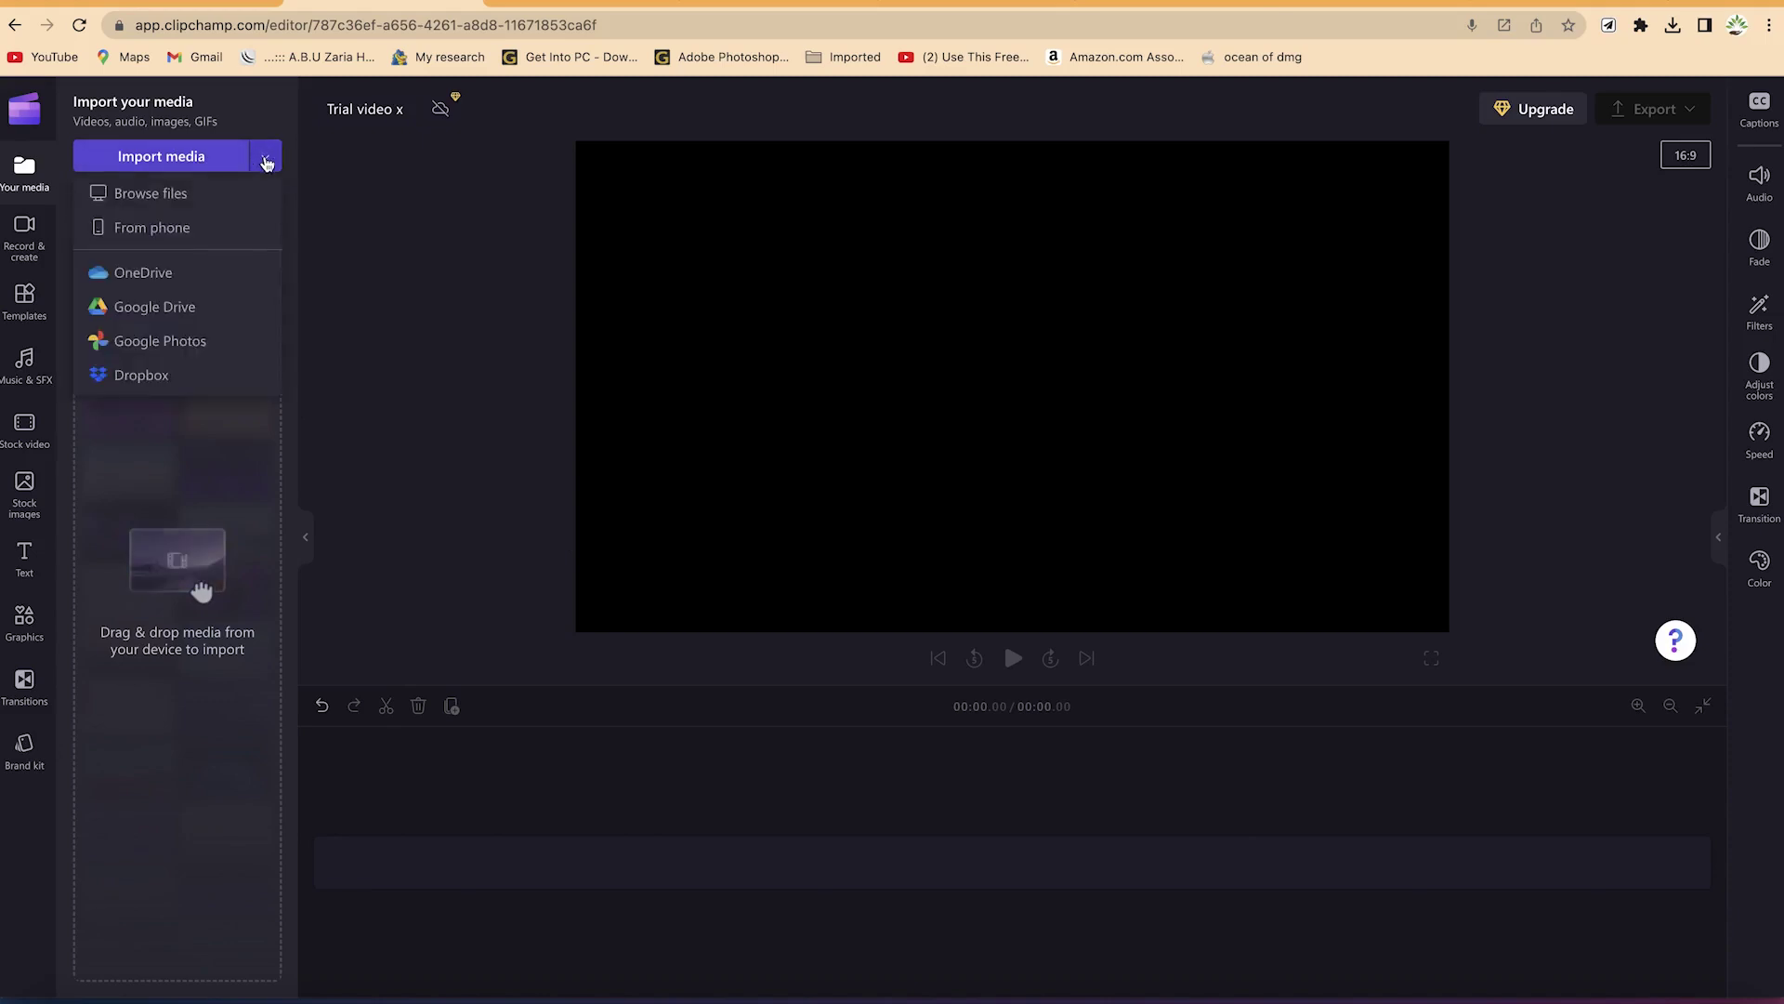
left_click(196, 199)
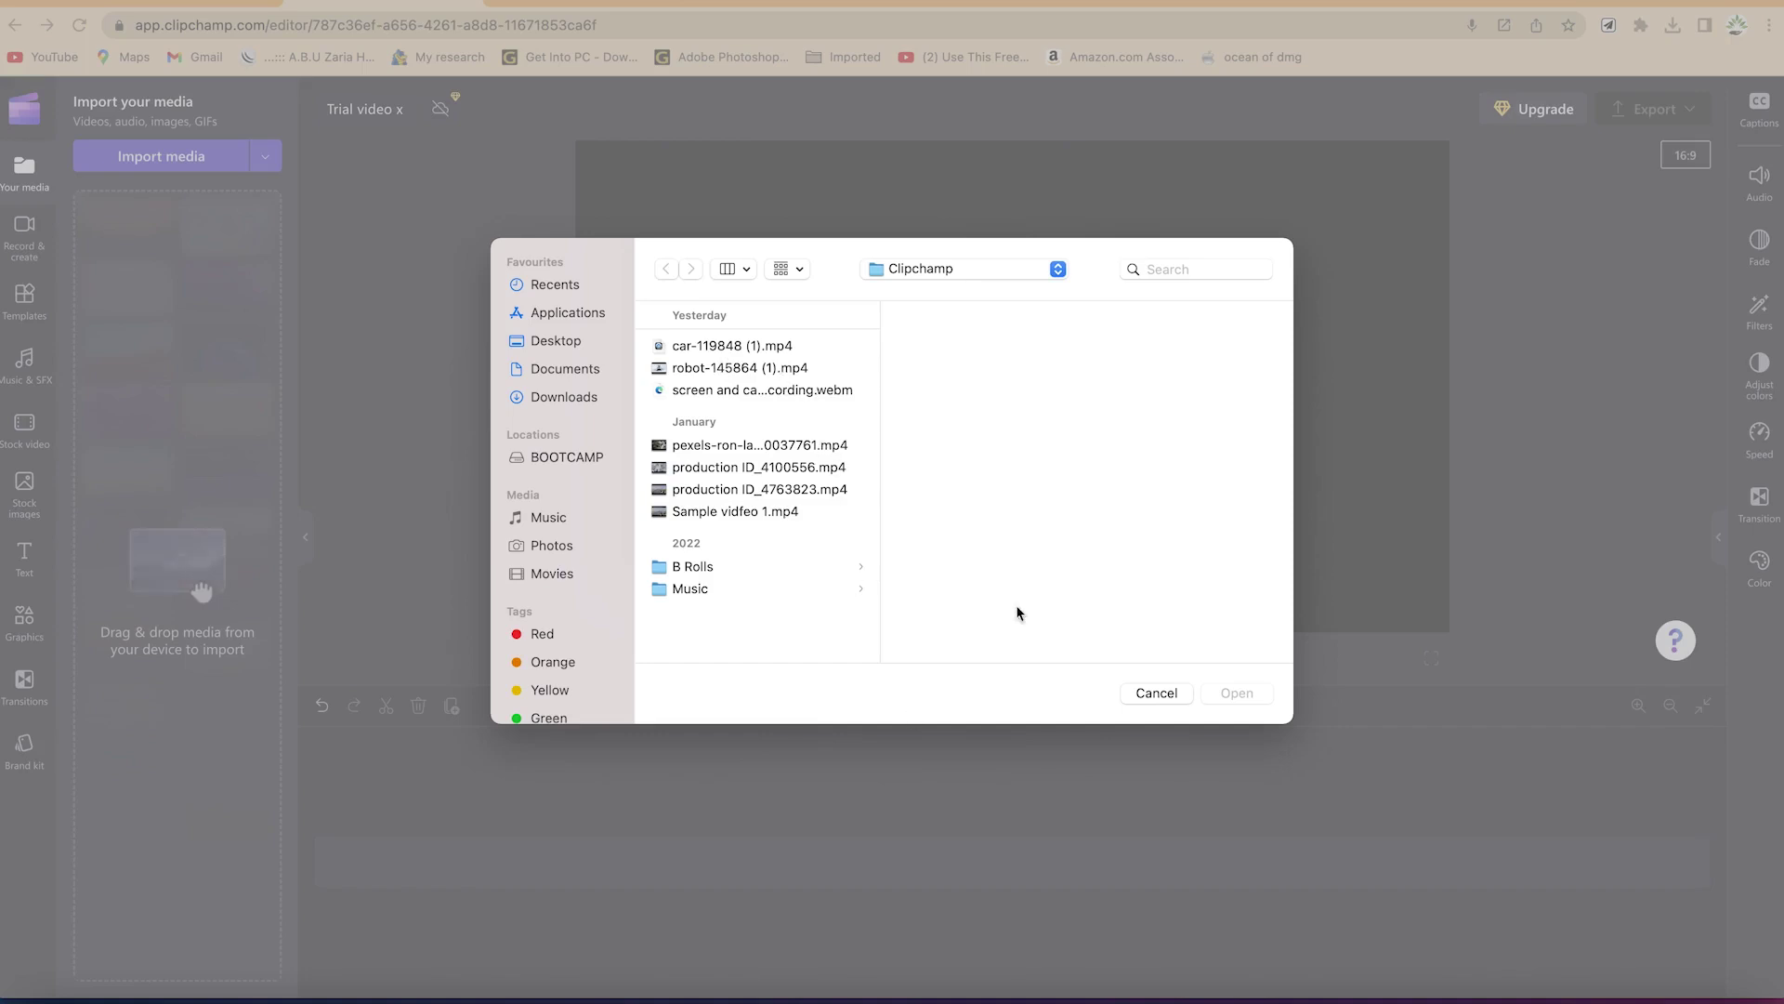
left_click(1173, 695)
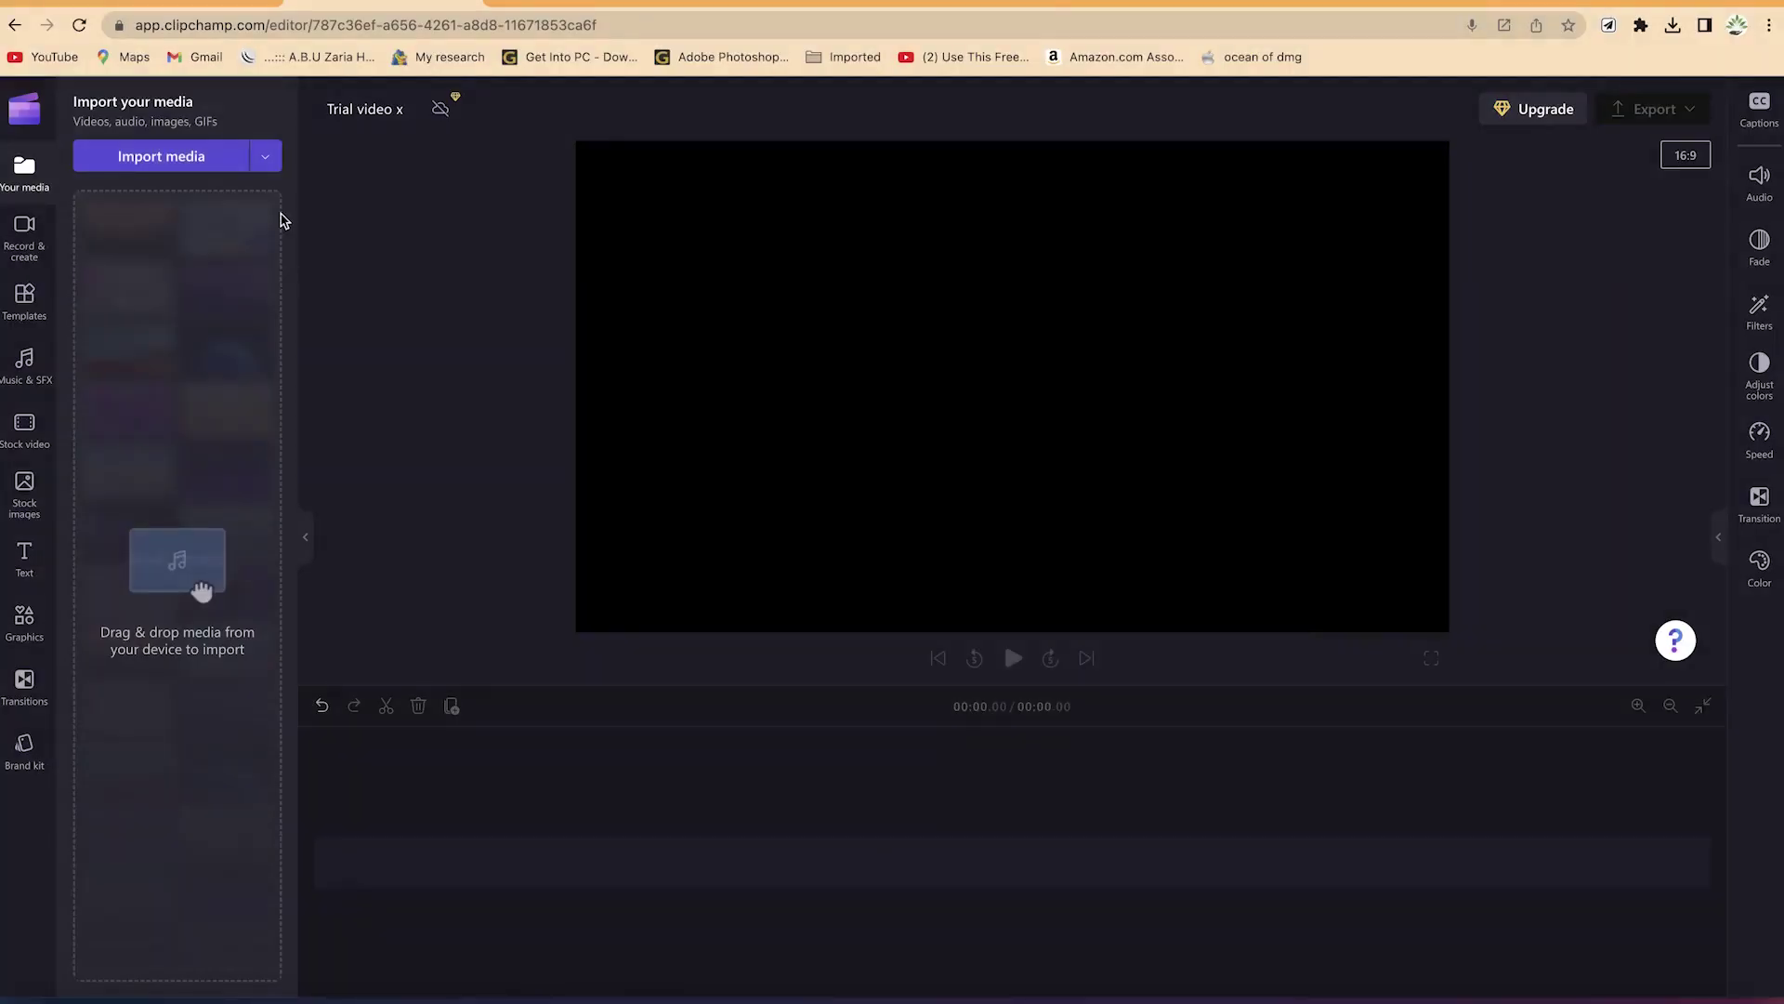
left_click(261, 155)
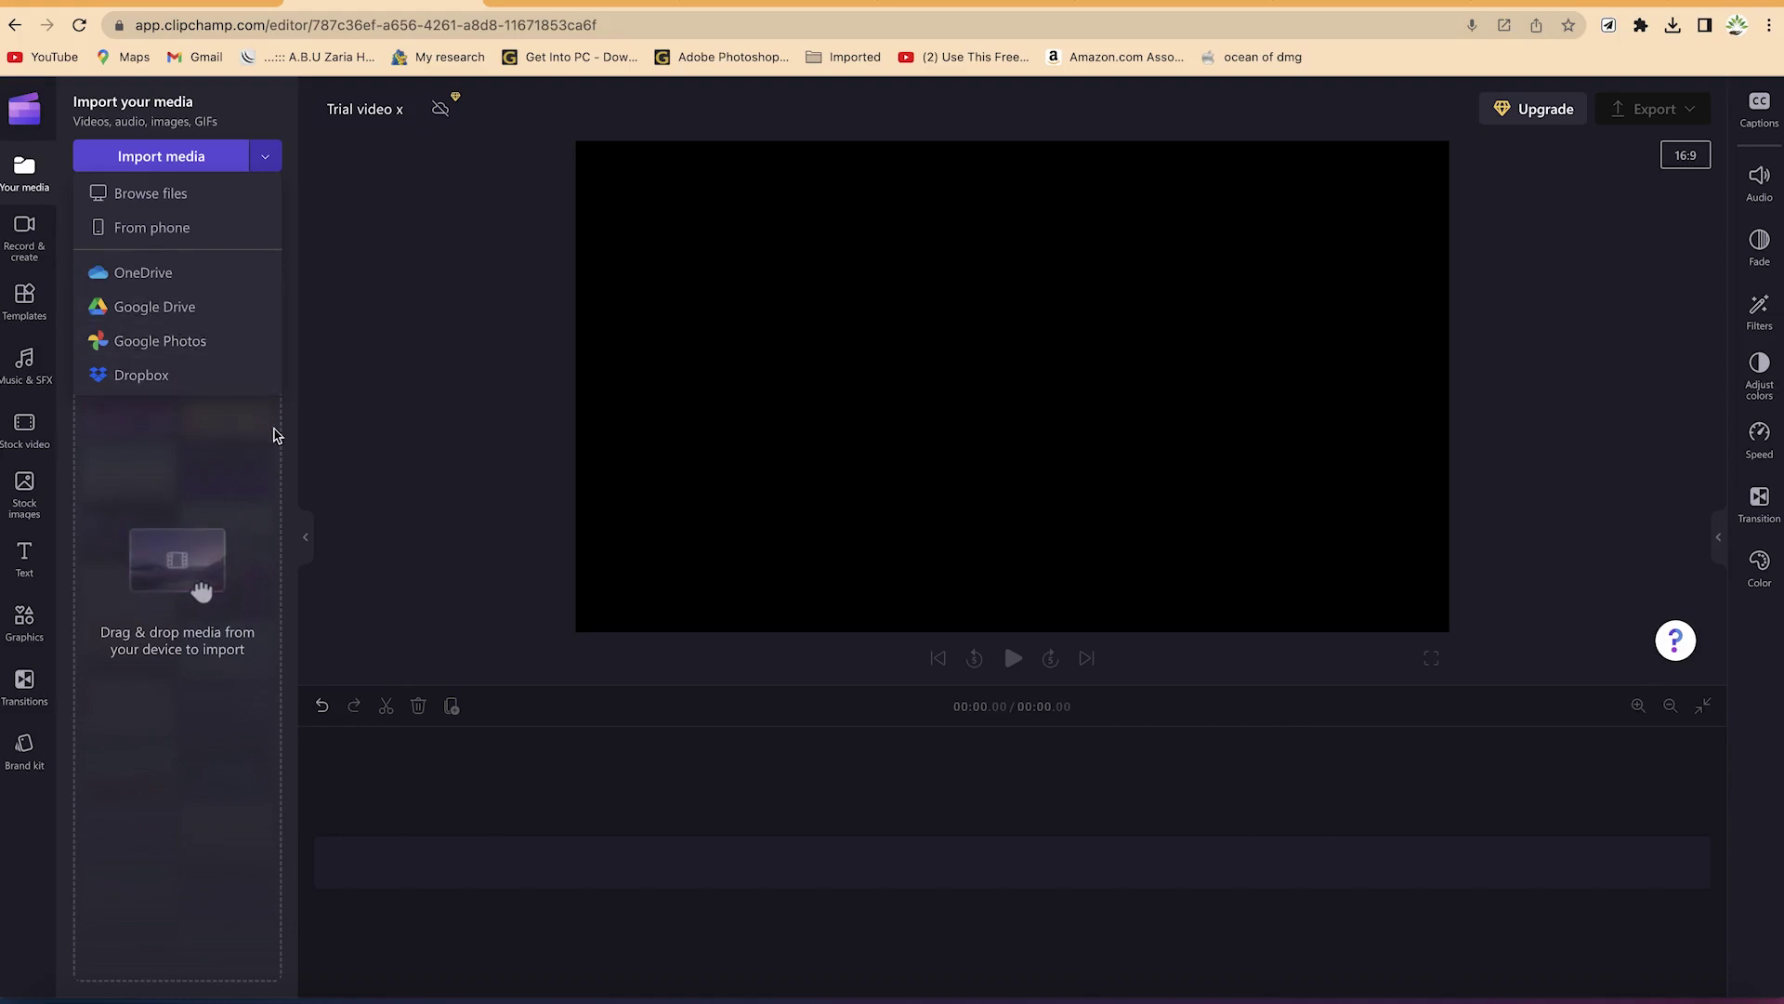
left_click(265, 157)
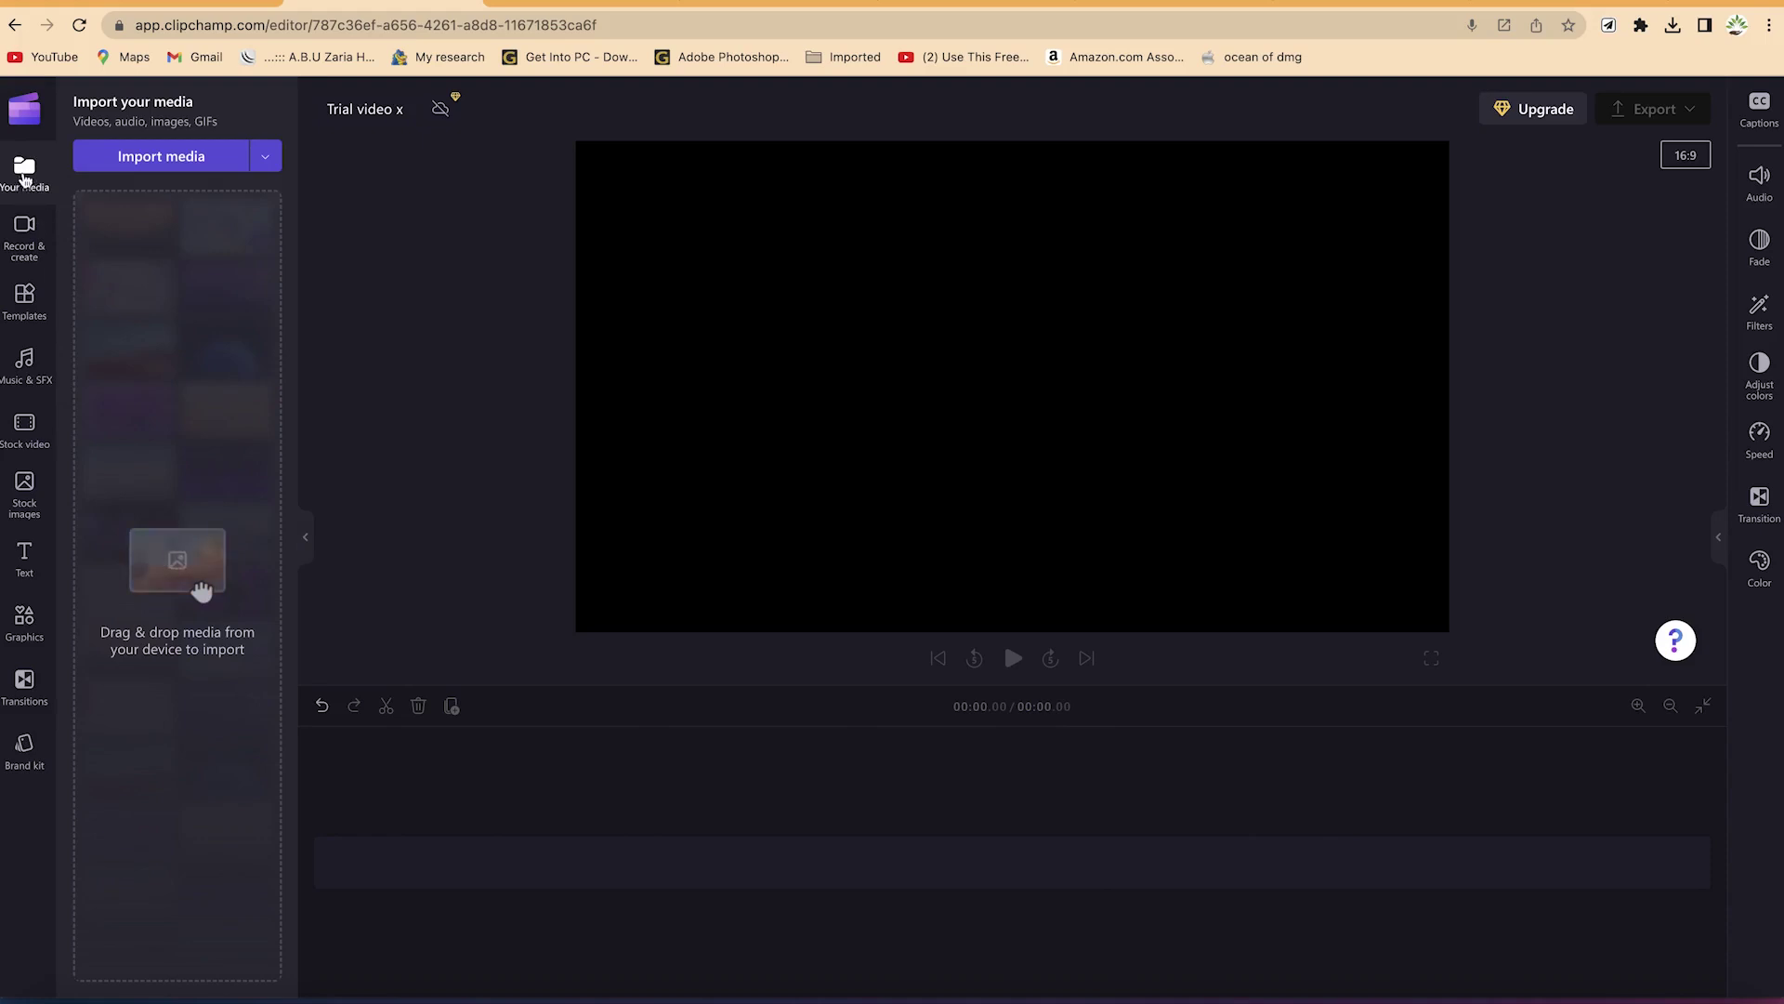
left_click(25, 238)
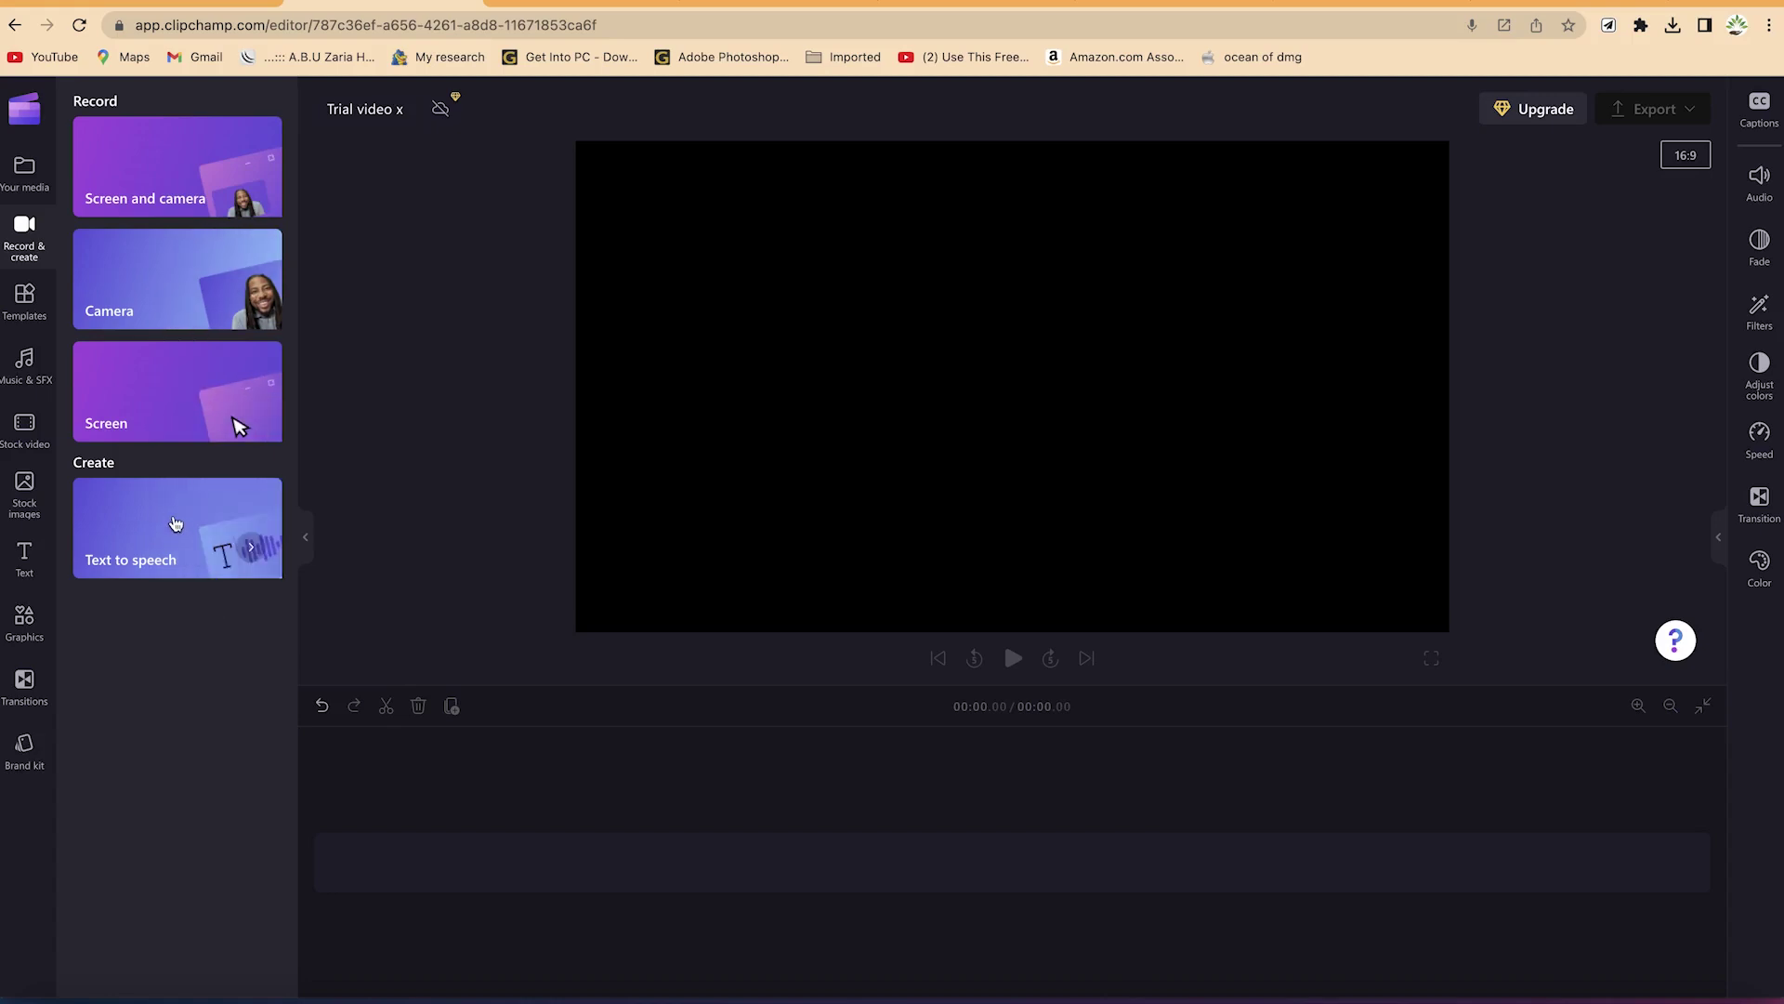
Open the Templates panel and scroll through its categories like Intro/outro, YouTube and TikTok.
left_click(23, 297)
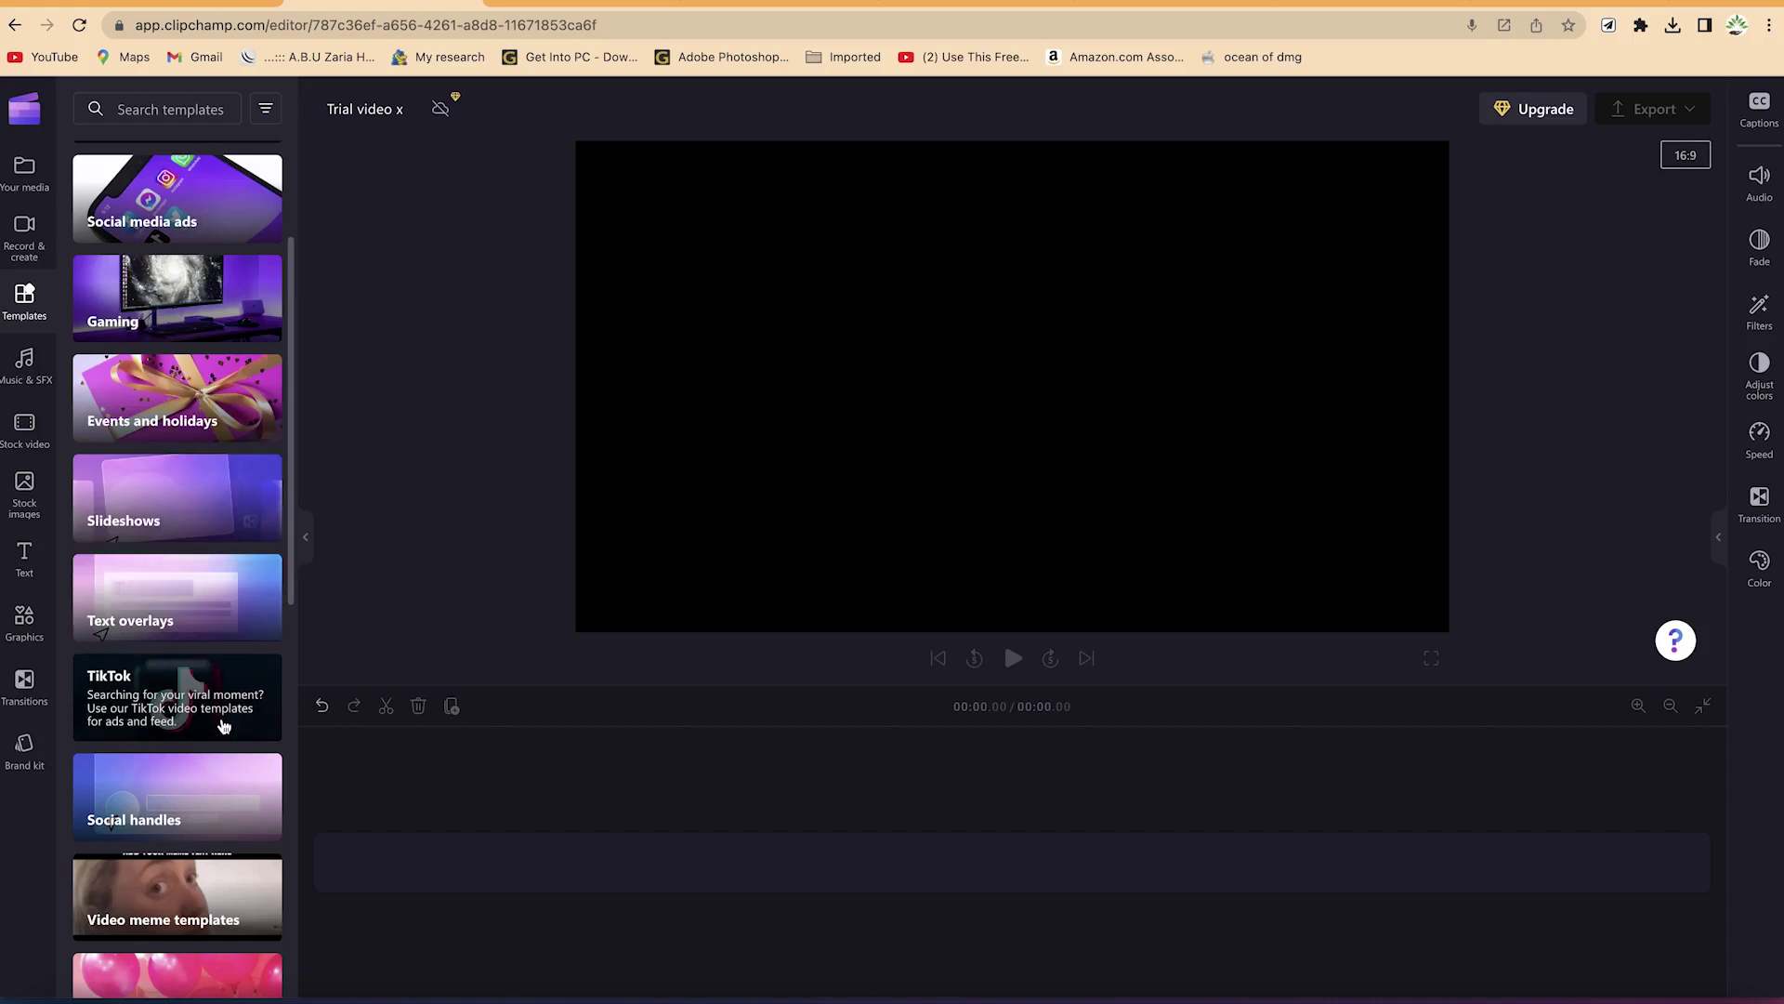
scroll(223, 726, "down", 6)
scroll(223, 726, "down", 8)
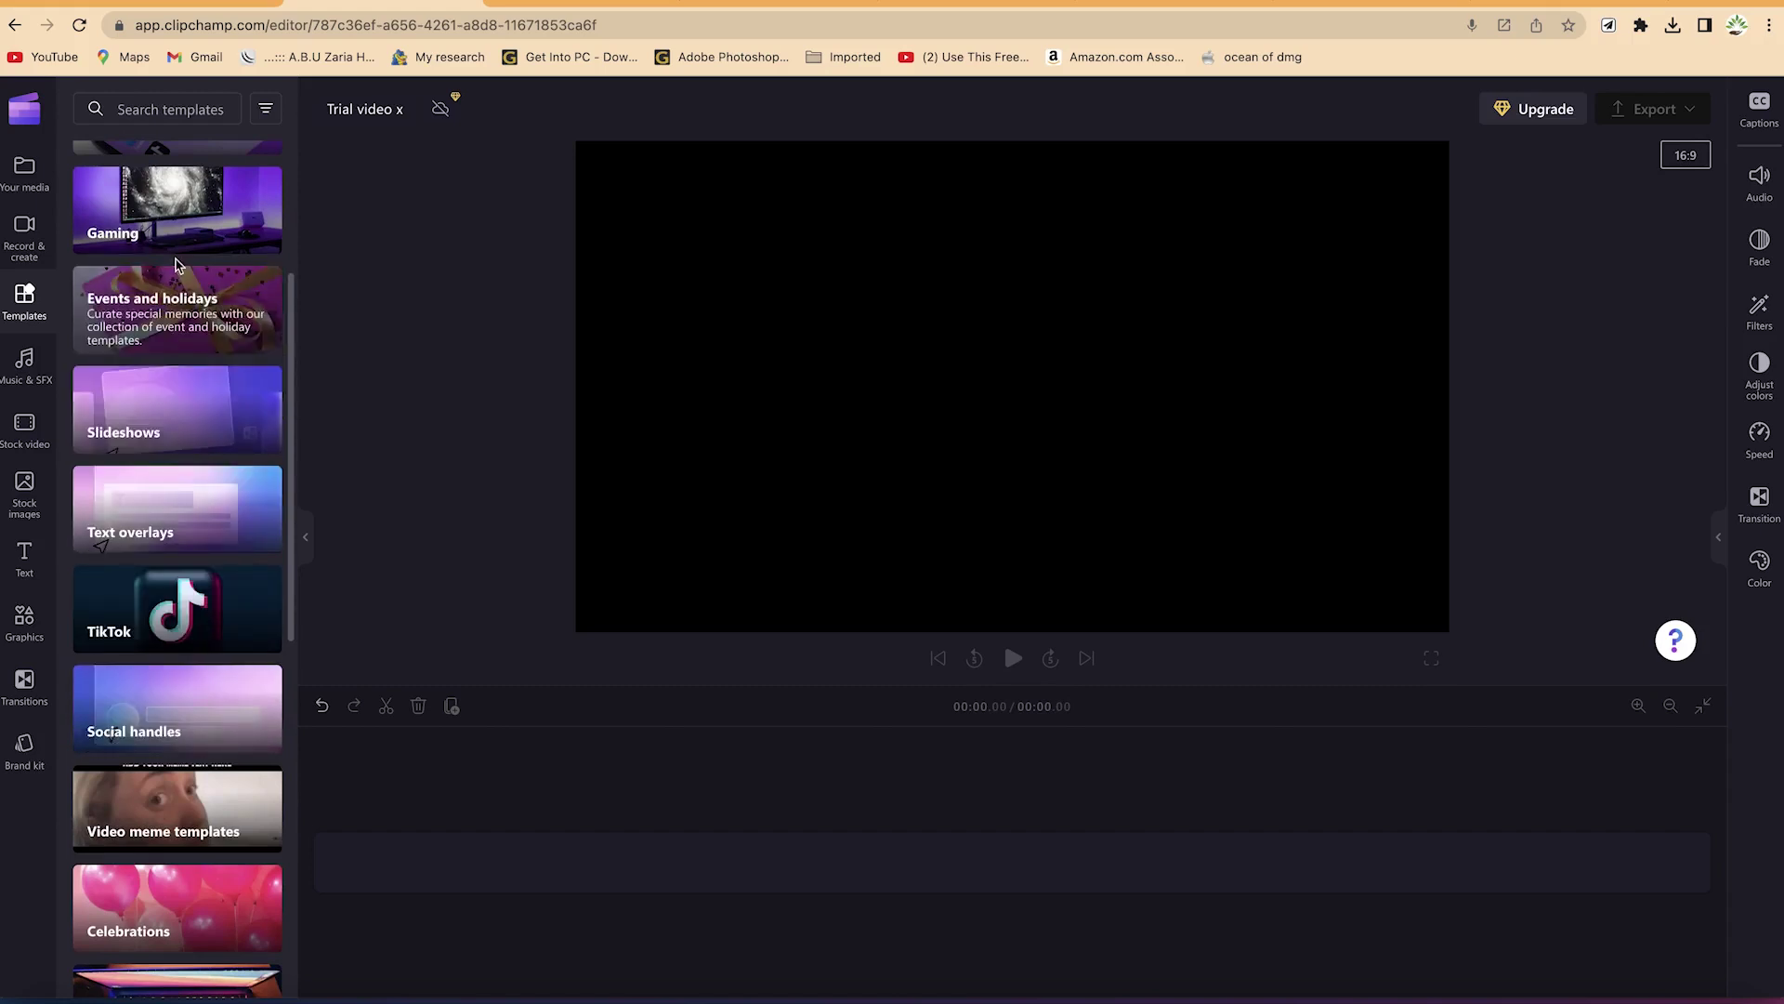
Open the Music & SFX library and switch between its Music and SFX tabs.
left_click(25, 369)
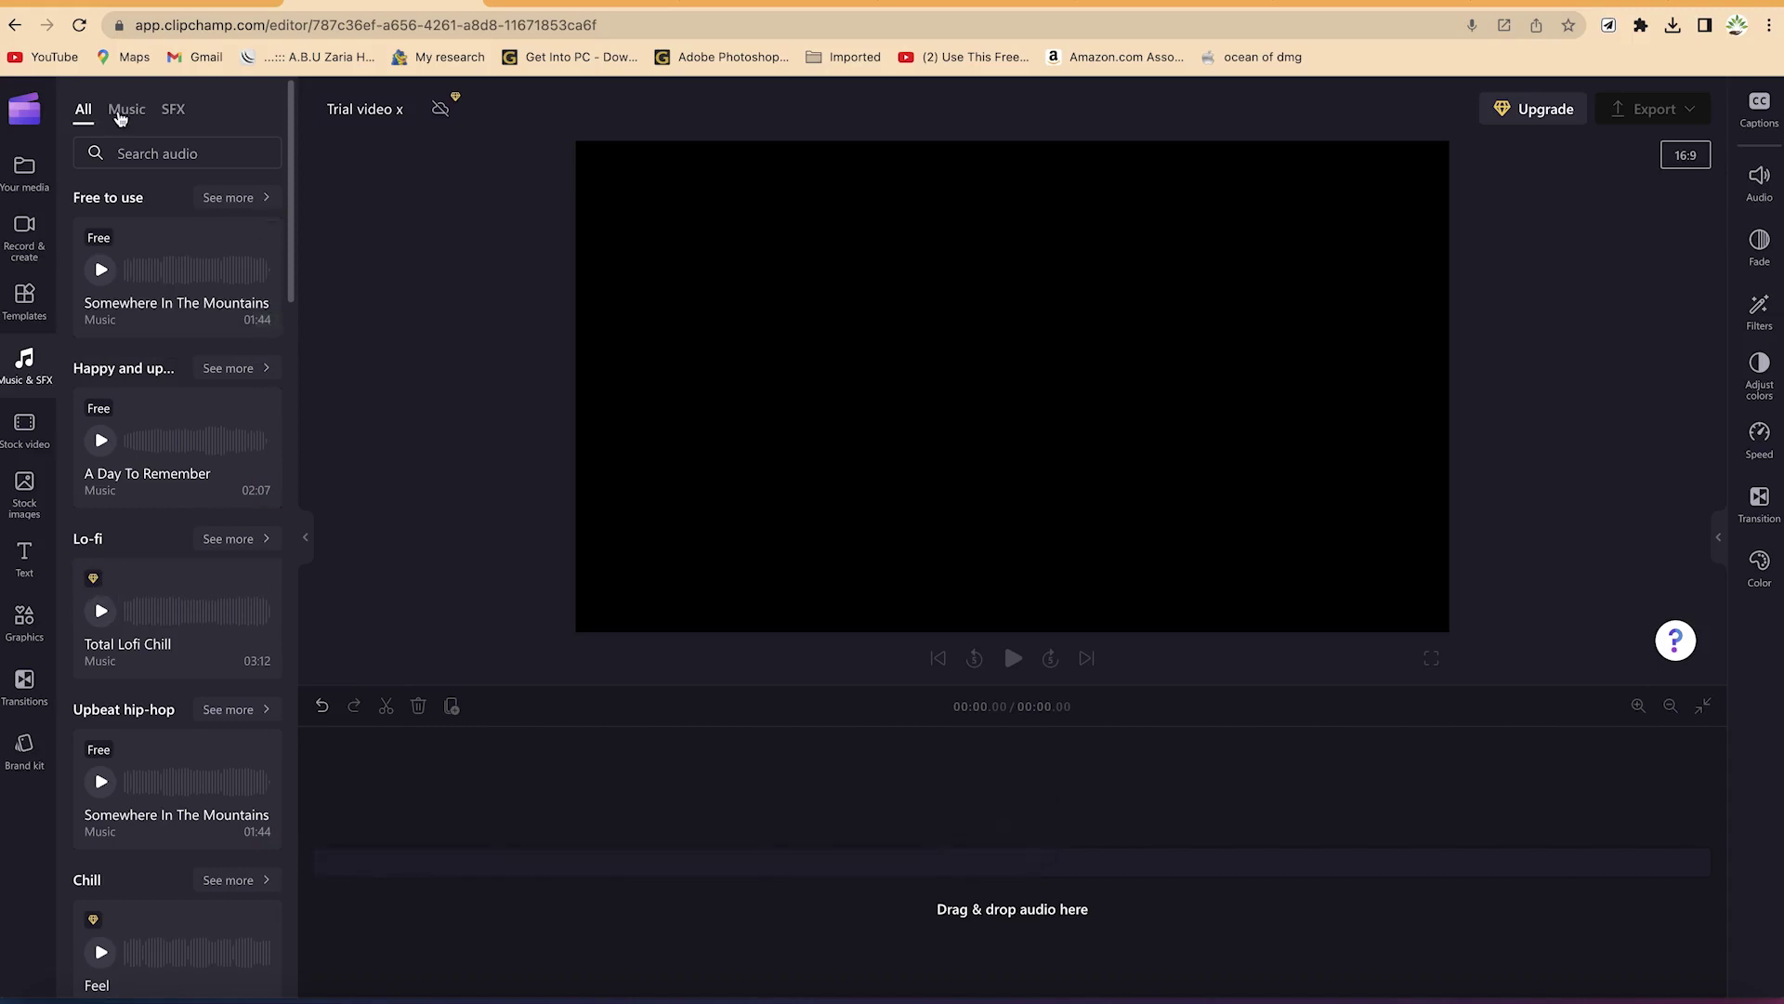
left_click(121, 113)
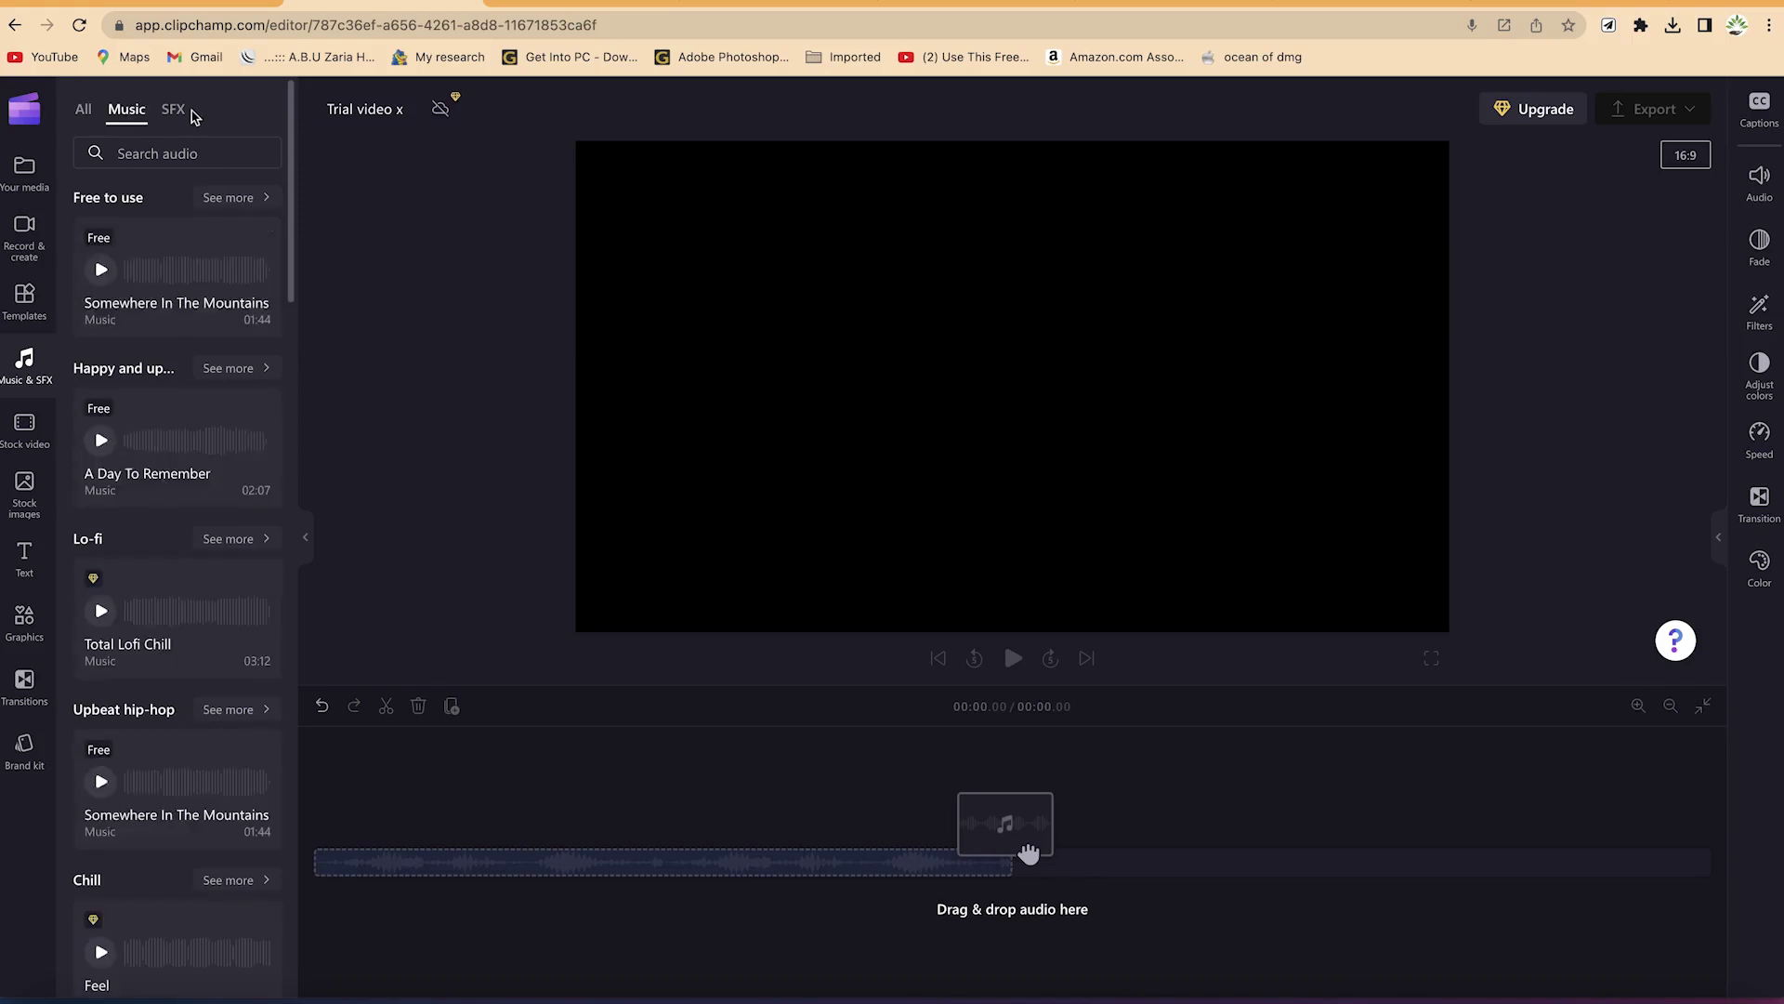
left_click(174, 110)
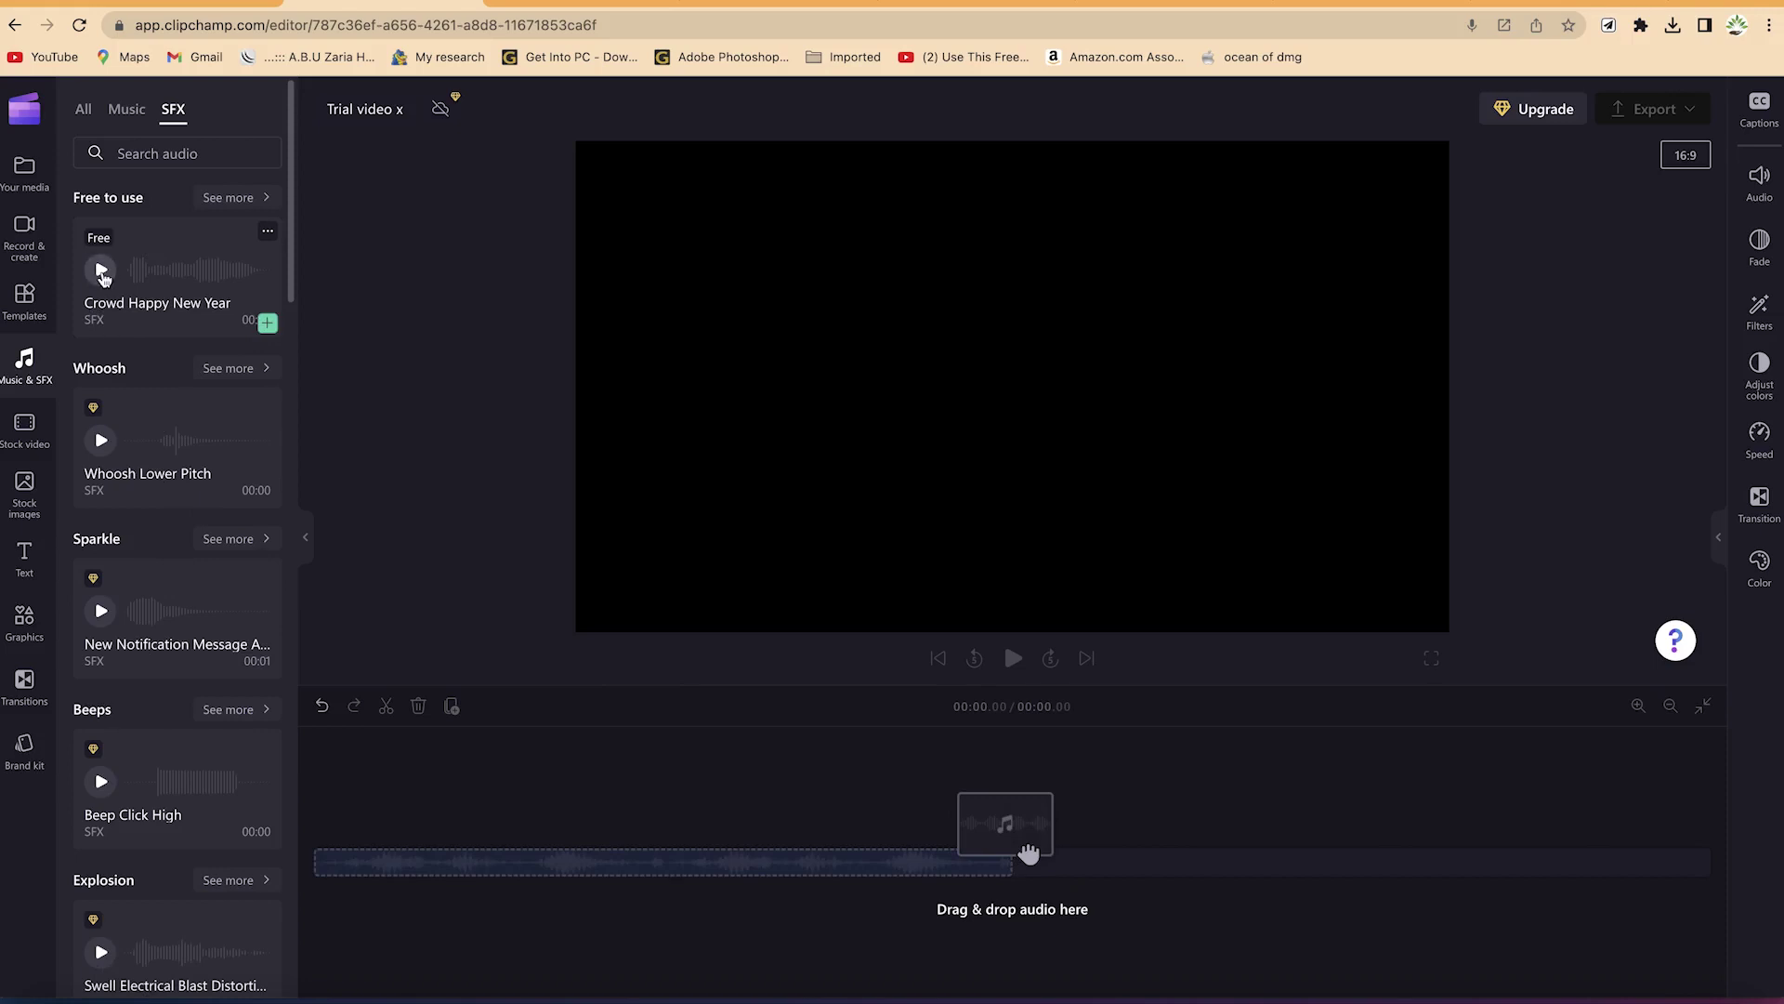
Play and stop the Crowd Happy New Year effect, then bring up the Stock video library.
left_click(101, 271)
left_click(101, 271)
left_click(20, 429)
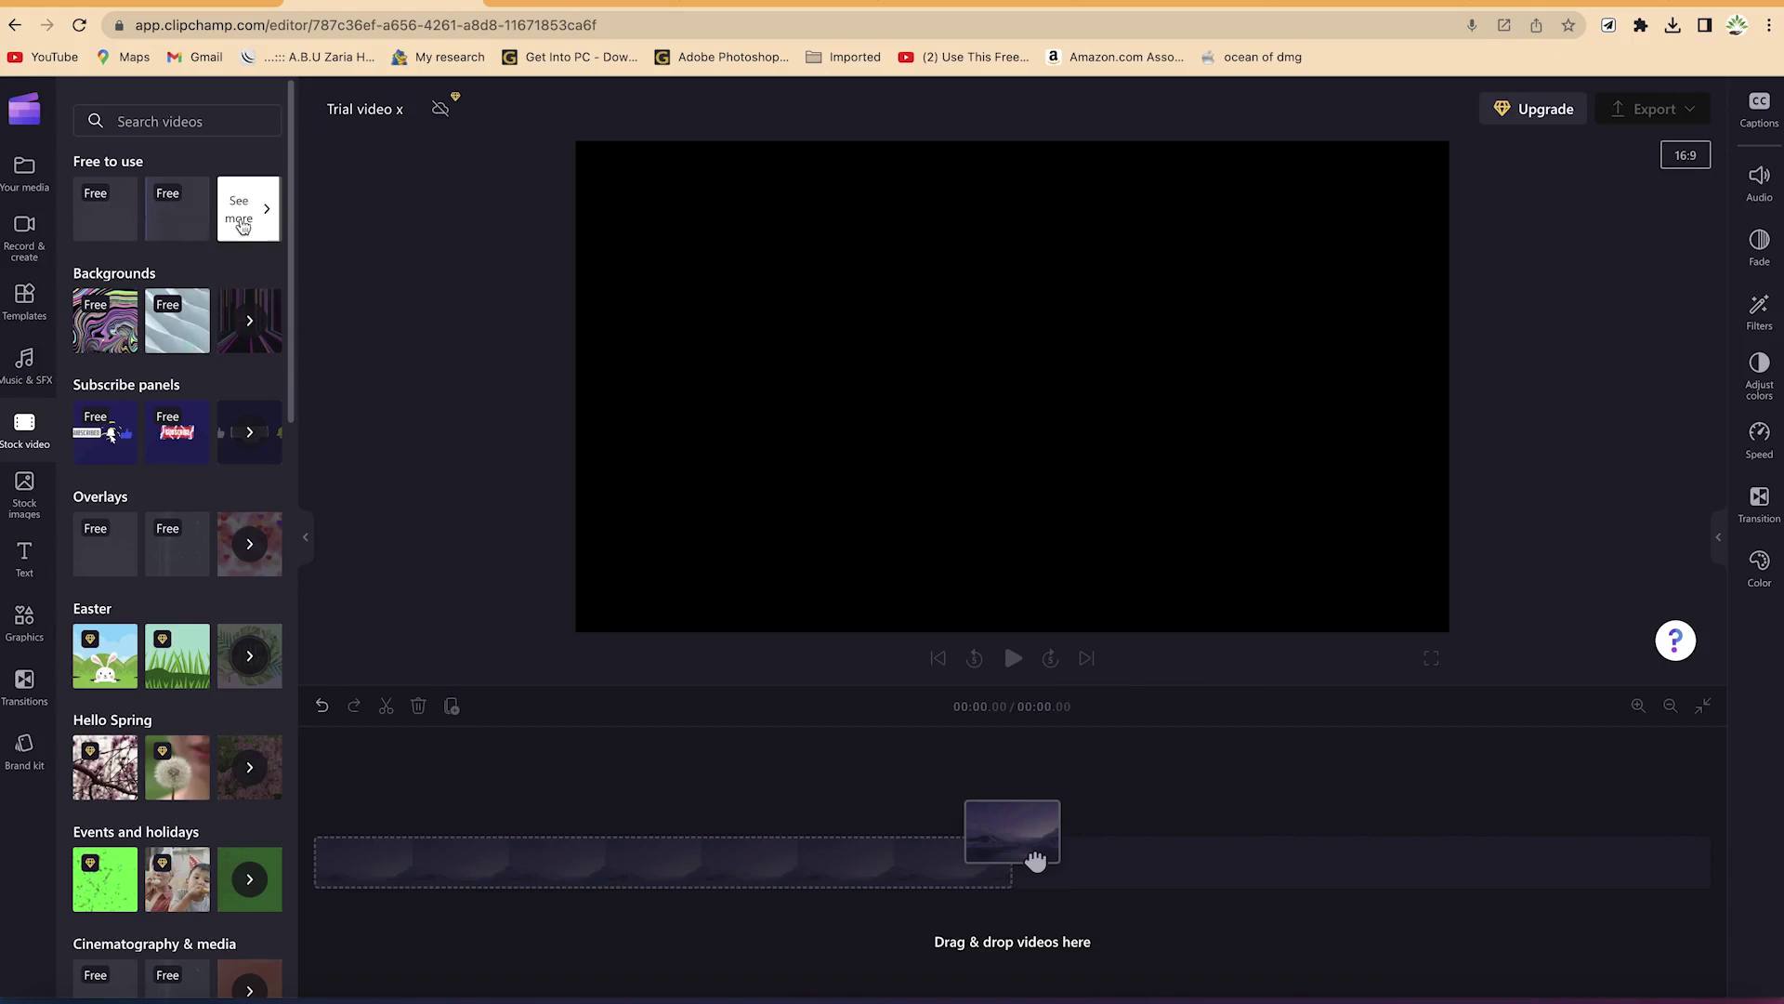
scroll(158, 748, "down", 3)
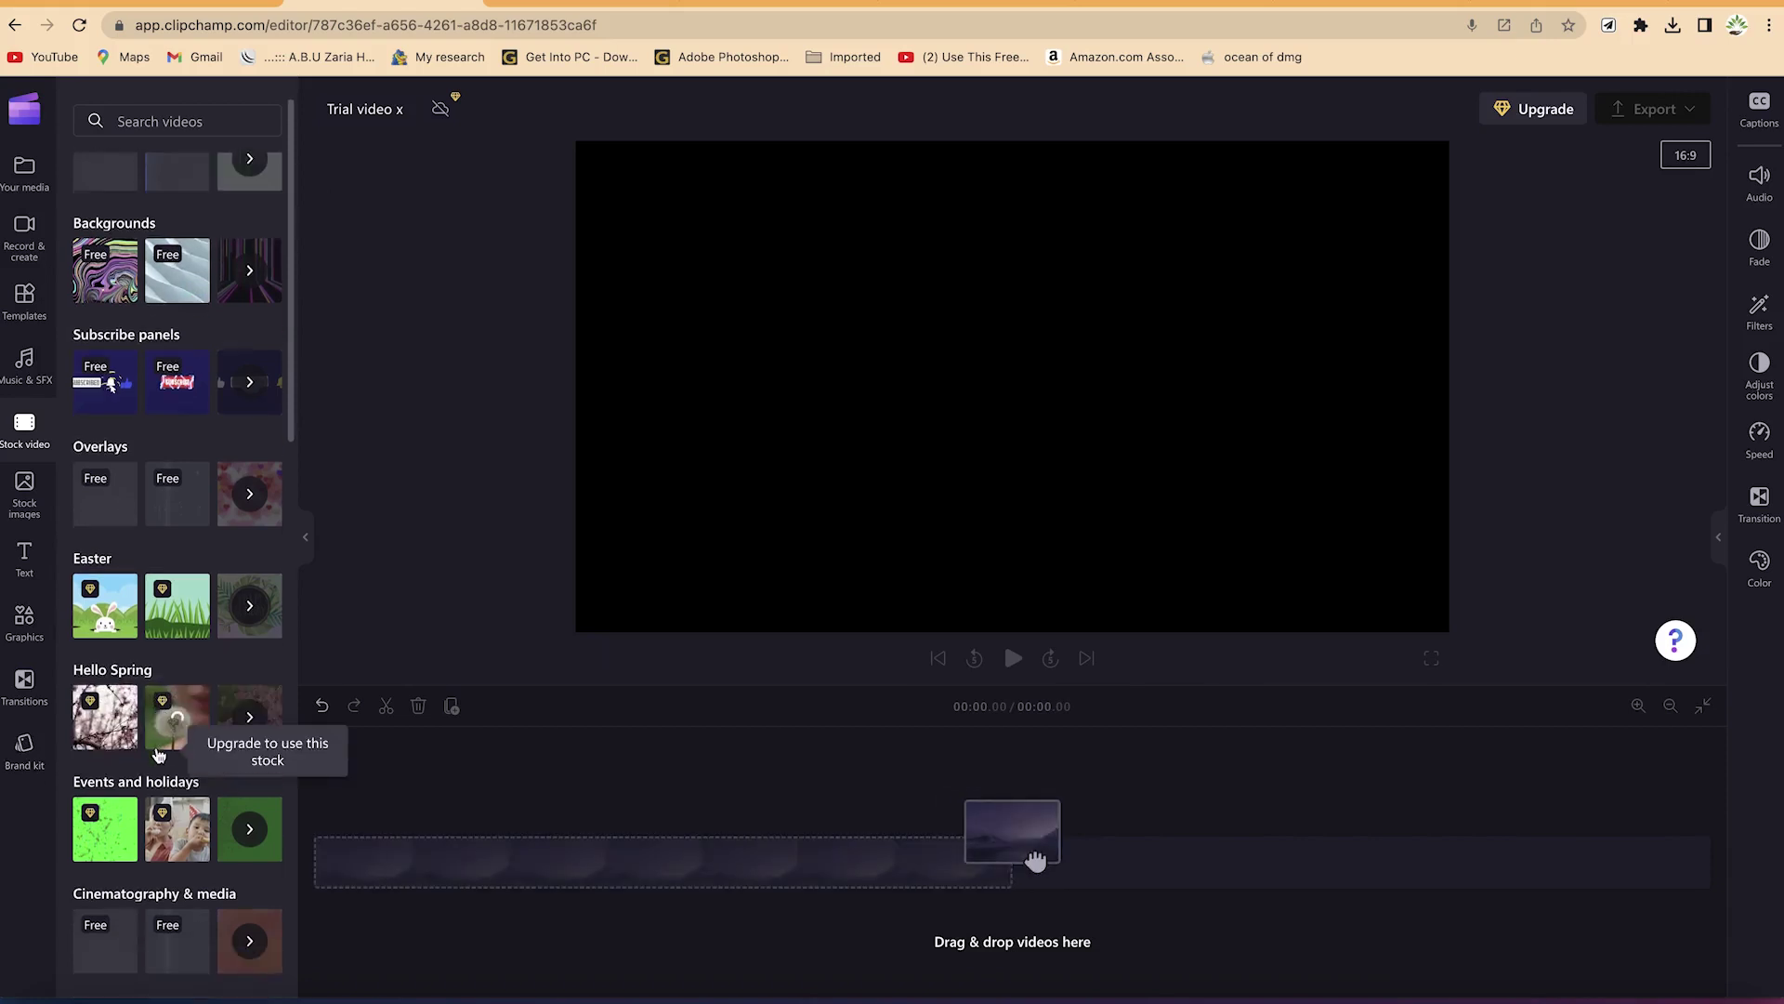
scroll(158, 753, "down", 1)
scroll(159, 734, "up", 3)
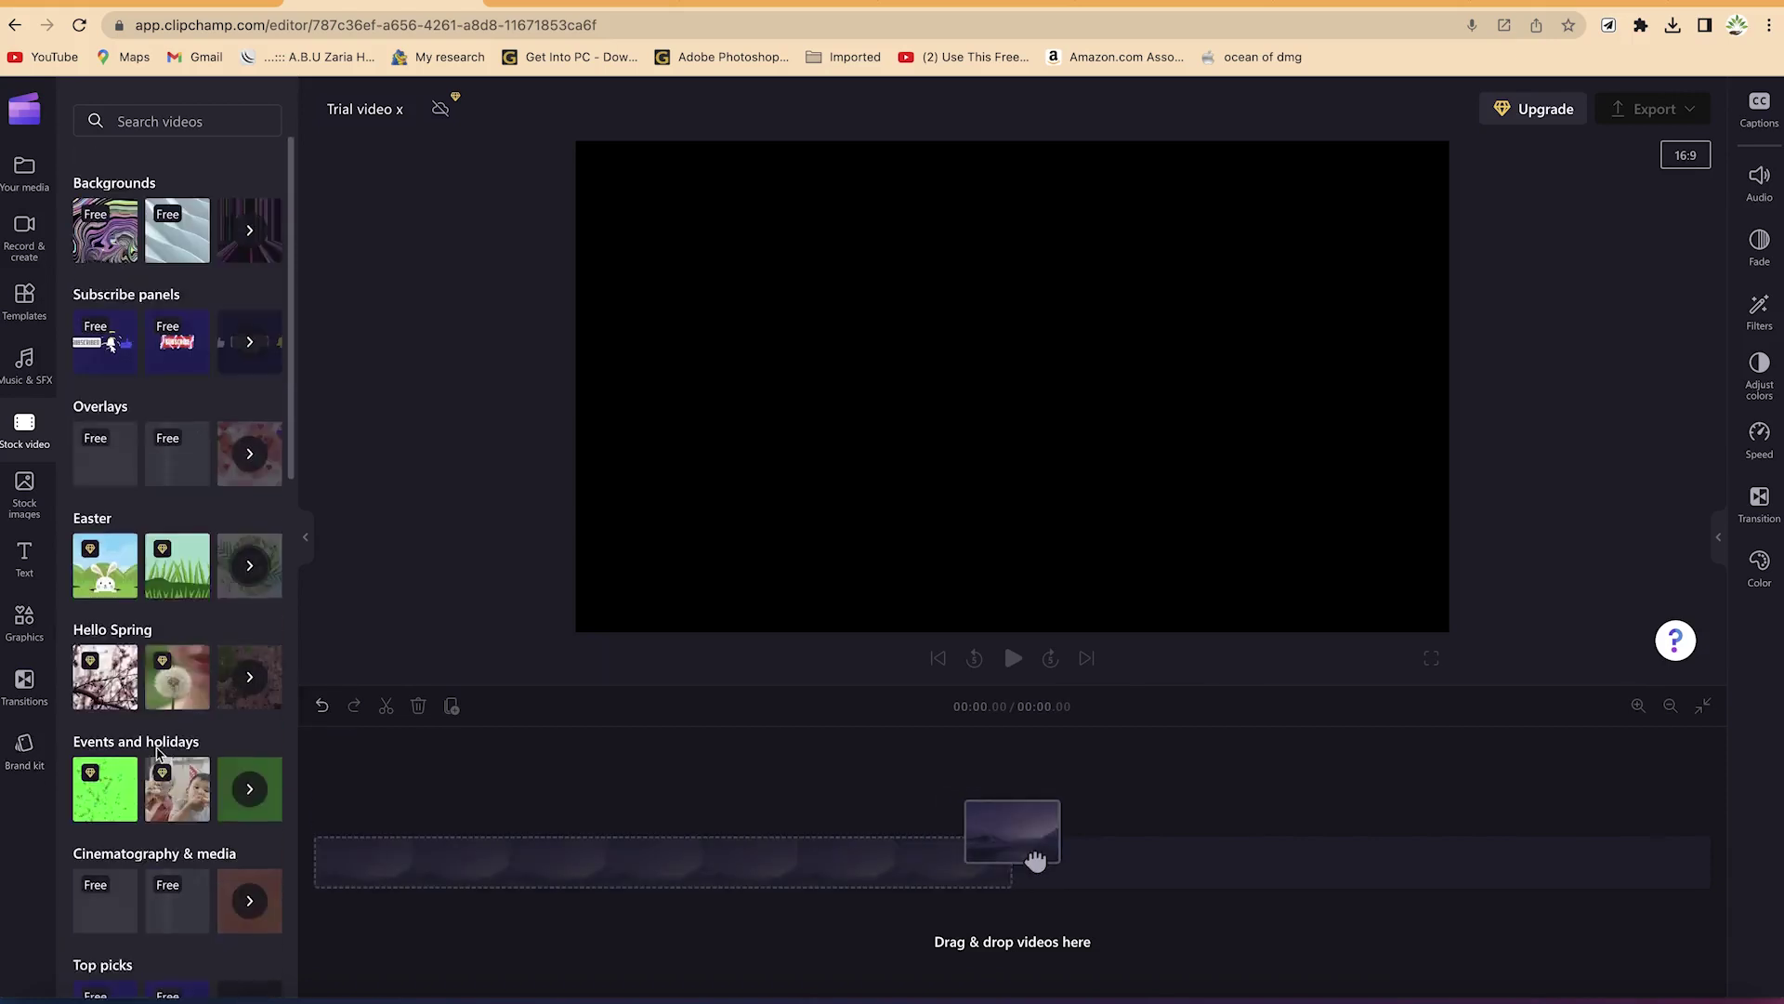
scroll(158, 714, "up", 1)
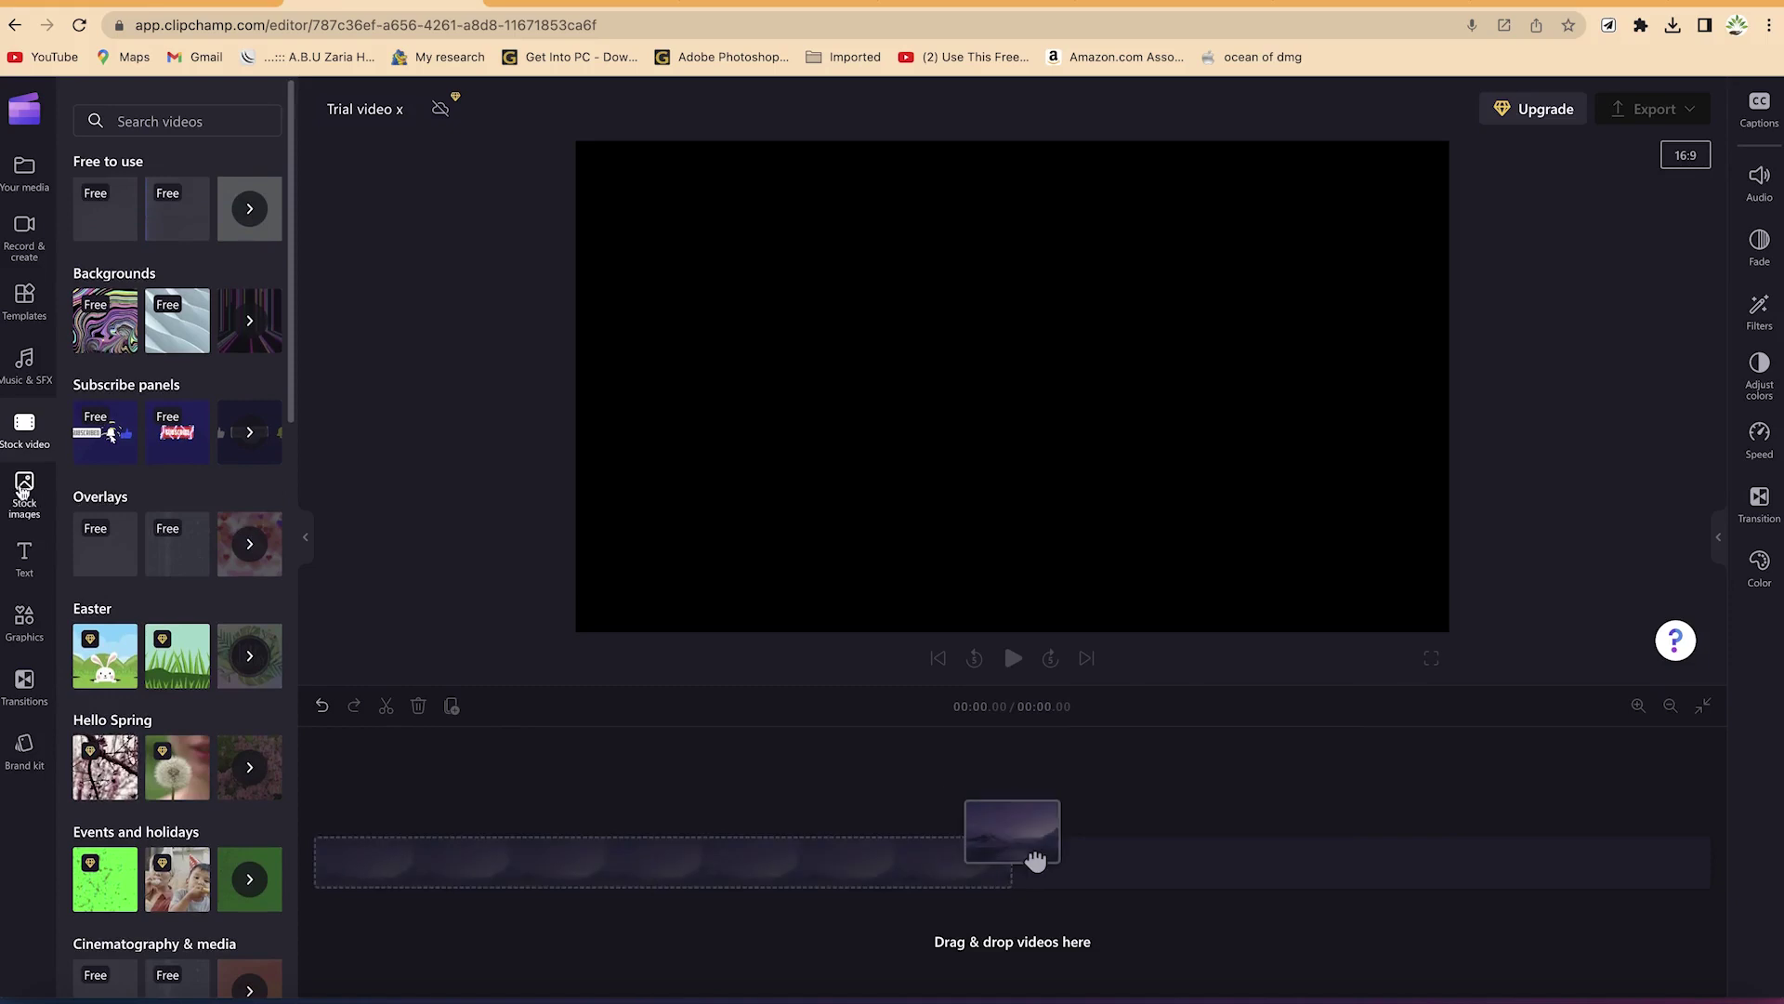
left_click(24, 490)
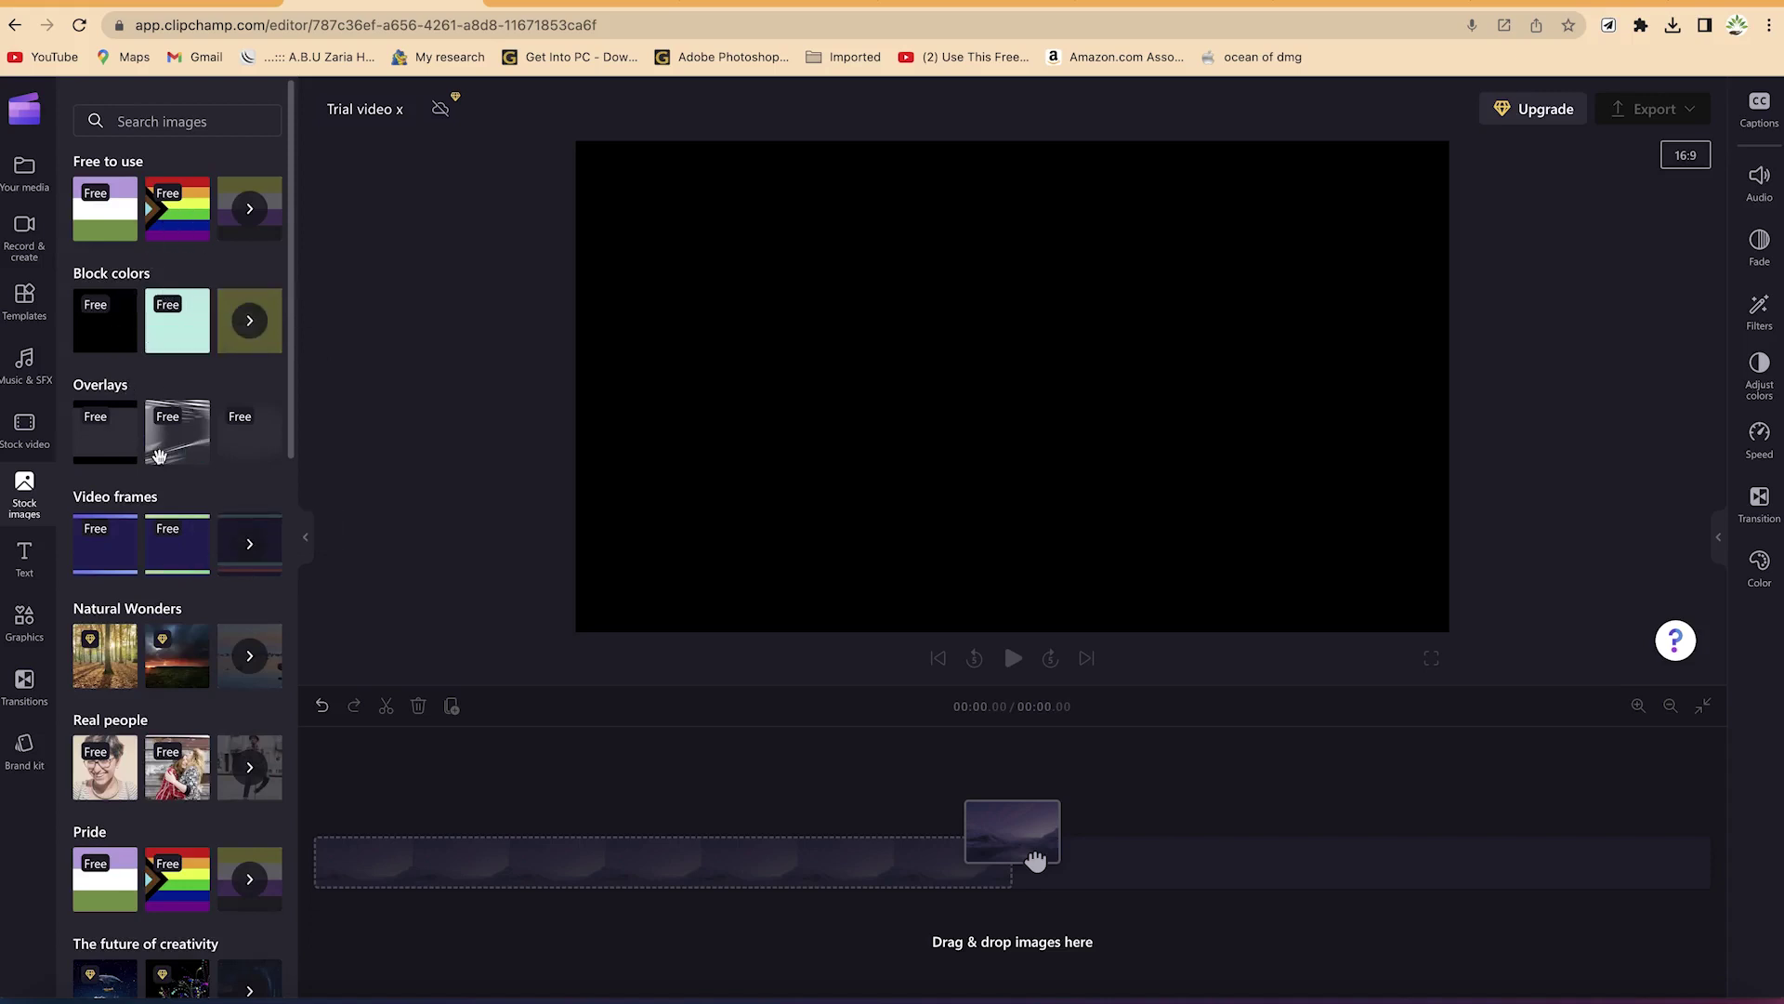
Open the Text library and scroll down to the Caption and Special styles.
left_click(24, 562)
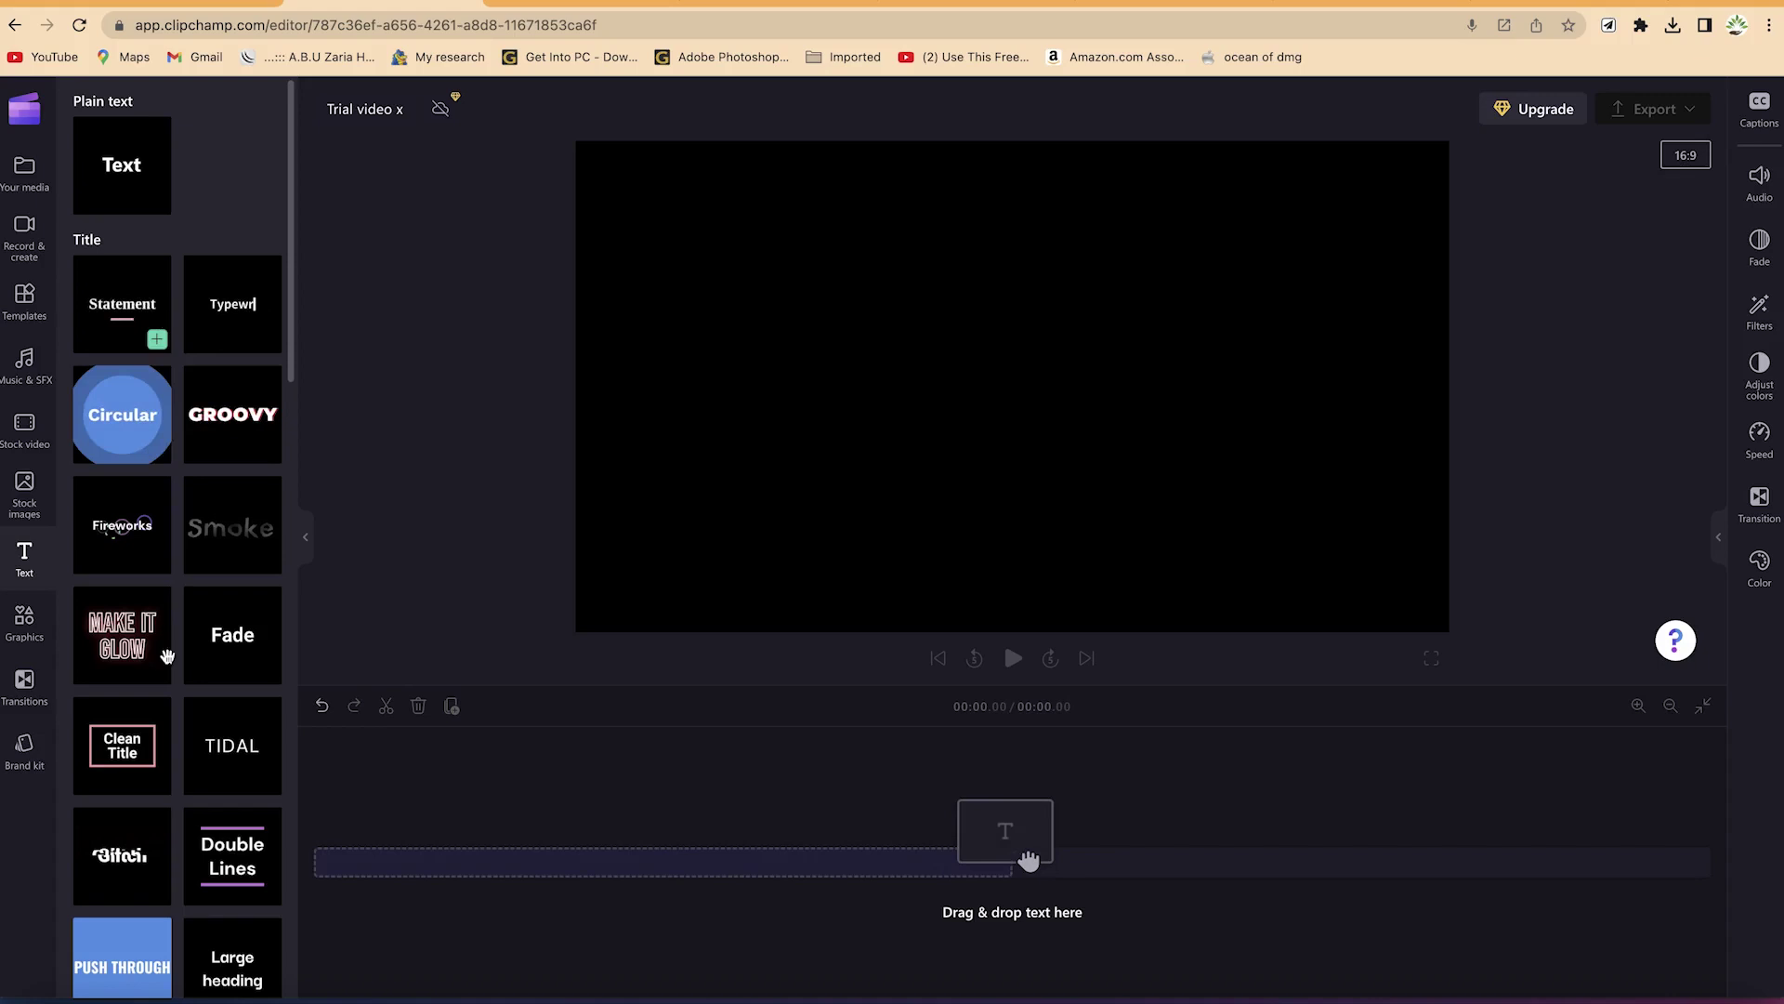
scroll(167, 743, "down", 5)
scroll(172, 734, "down", 8)
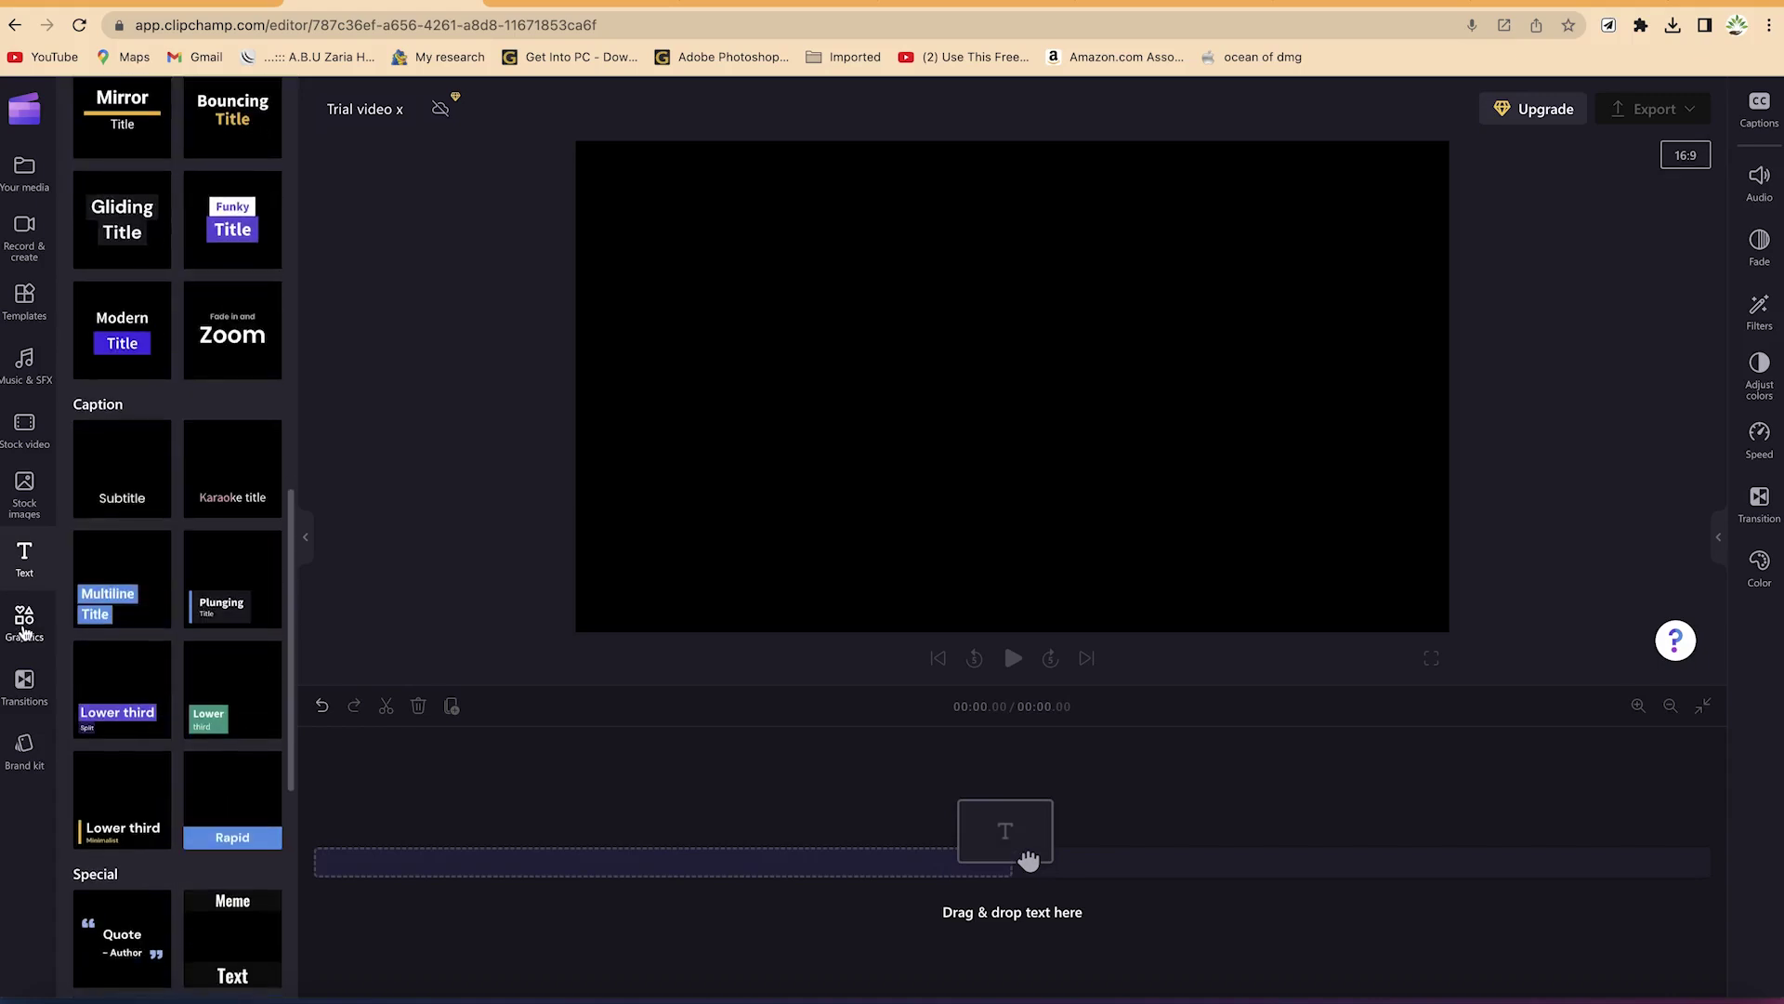
Show the Graphics, Transitions and Brand kit panels, then the Audio item settings.
left_click(24, 624)
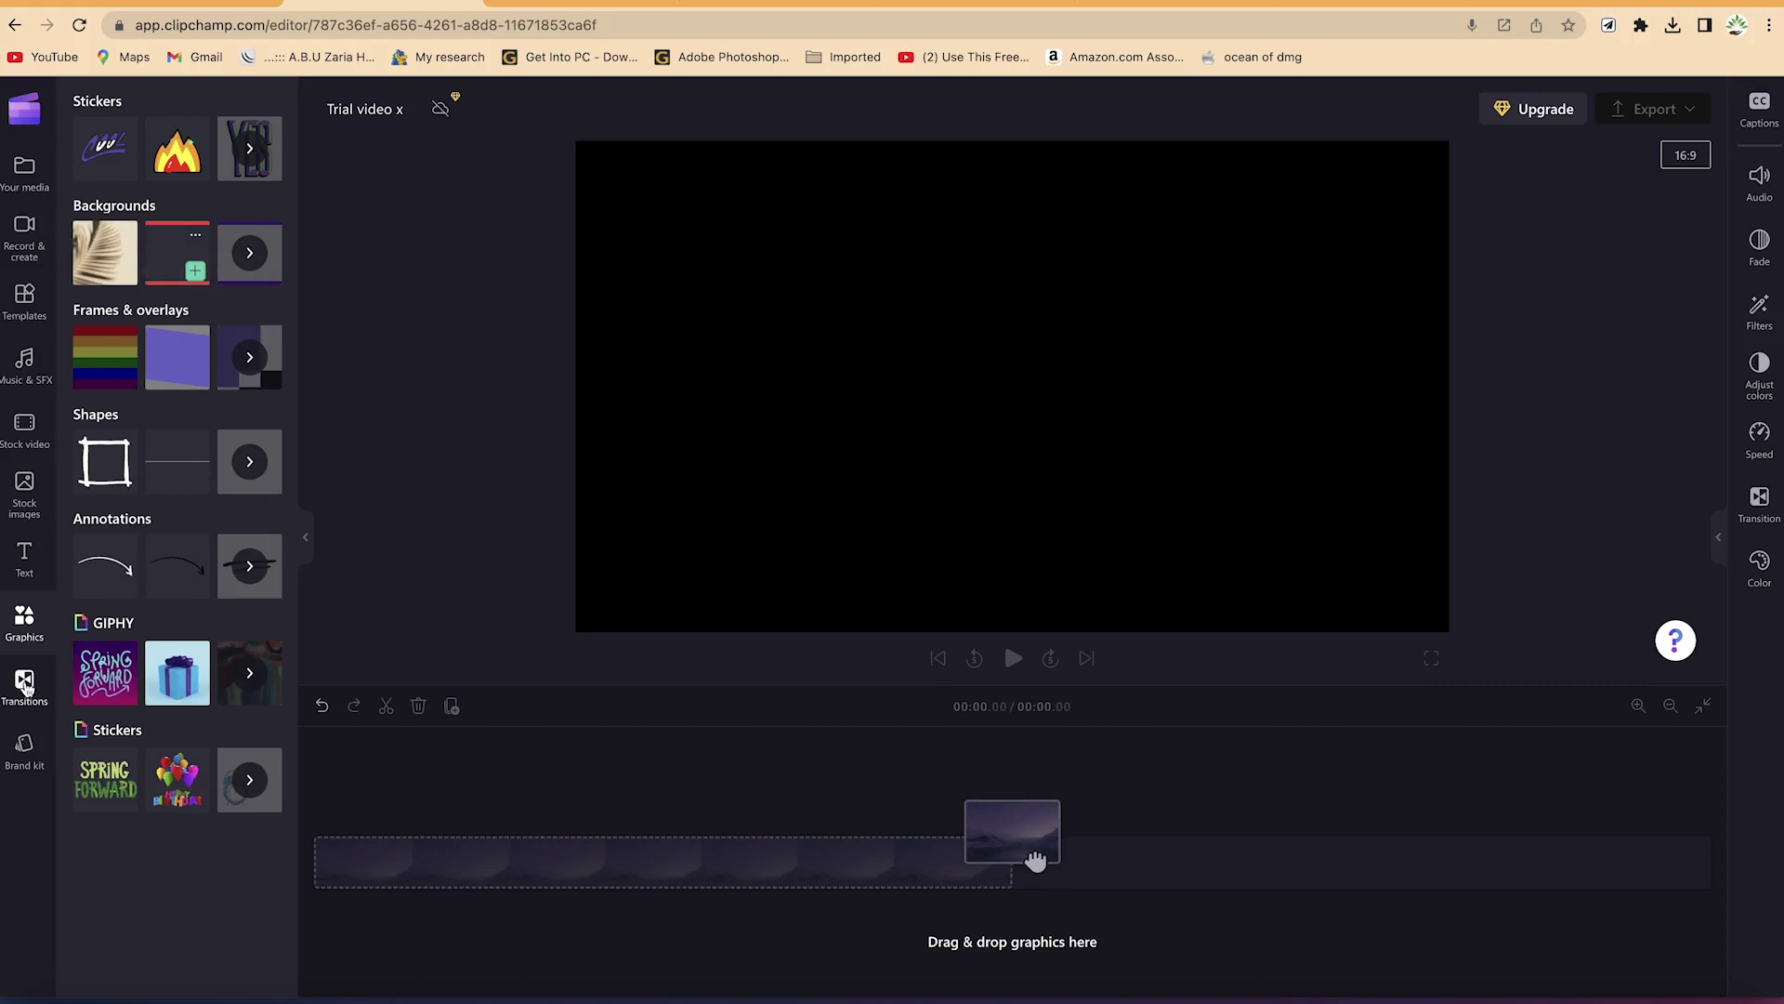
left_click(24, 685)
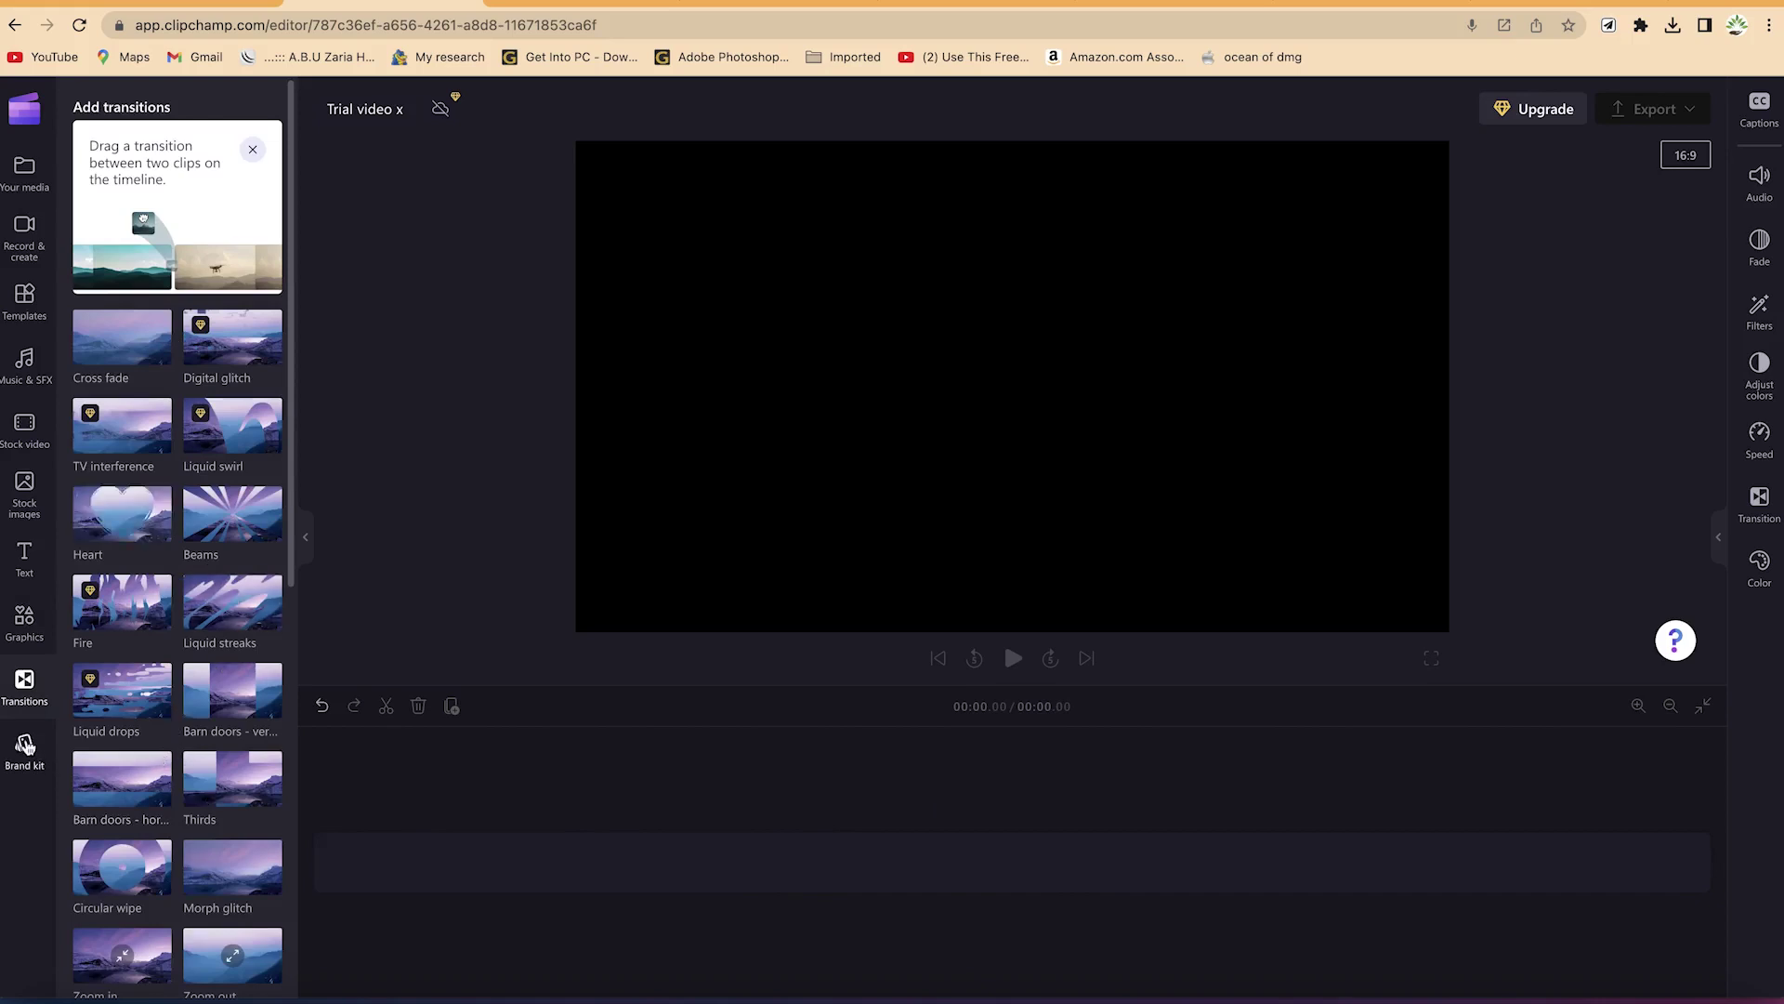
left_click(24, 746)
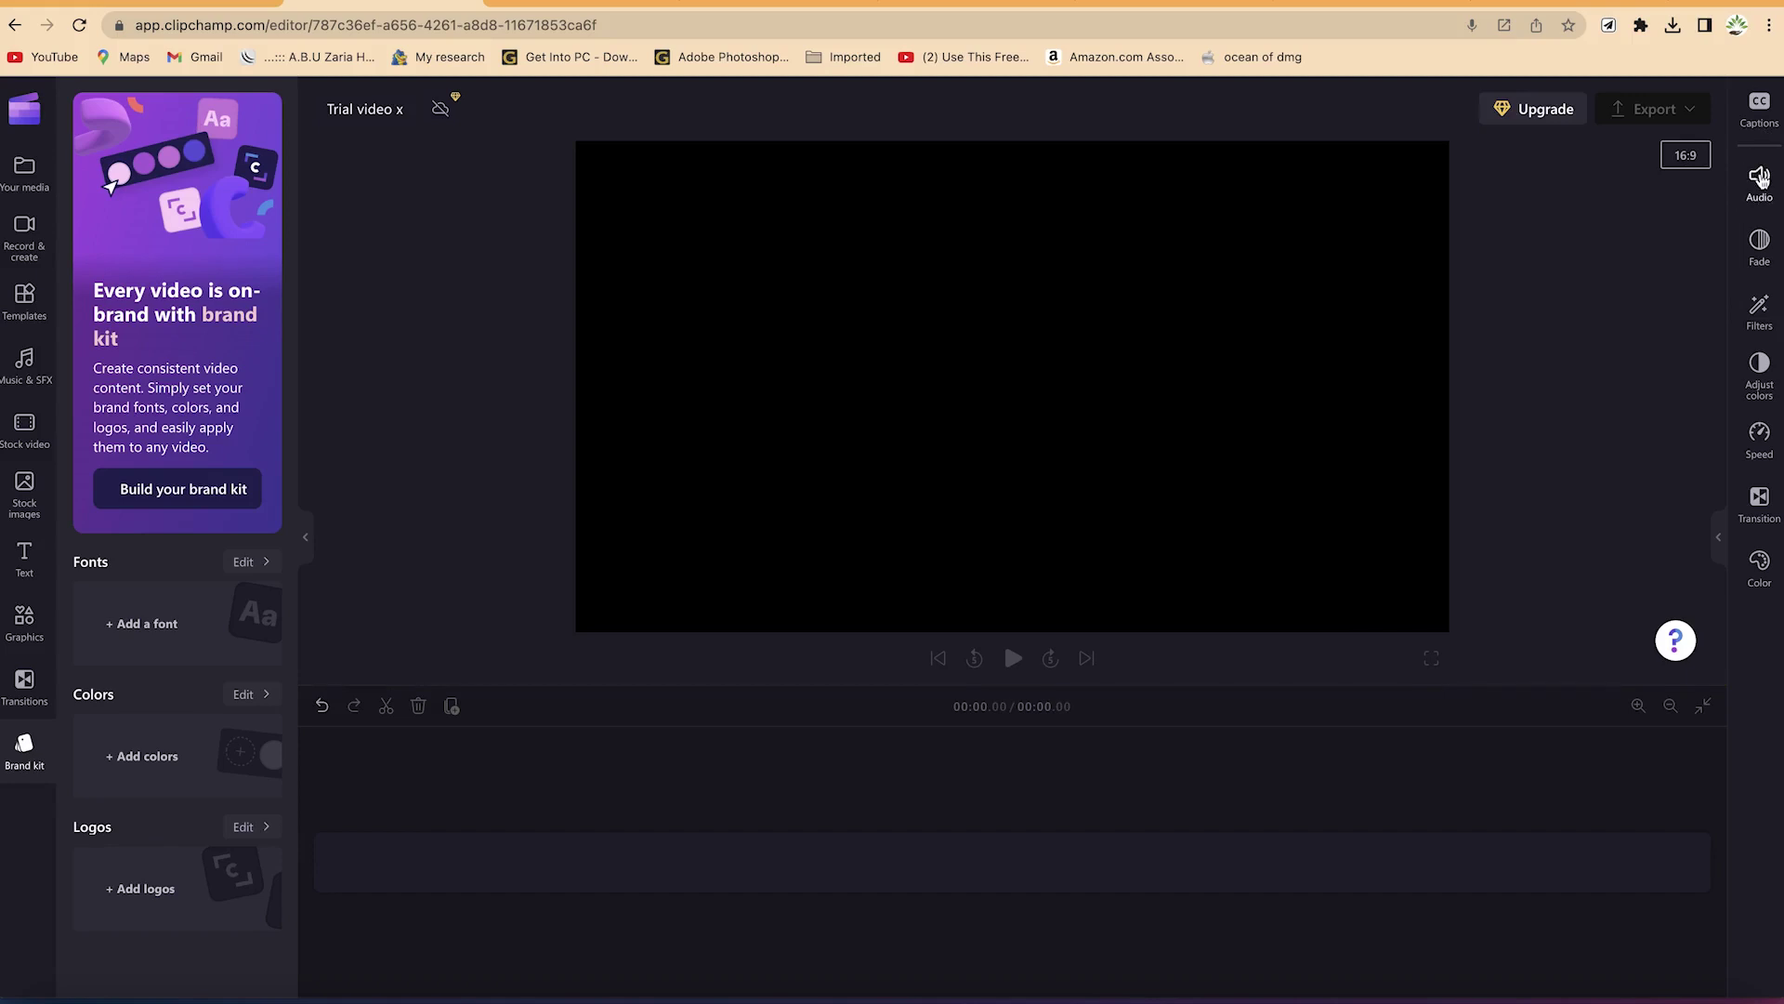
left_click(1759, 180)
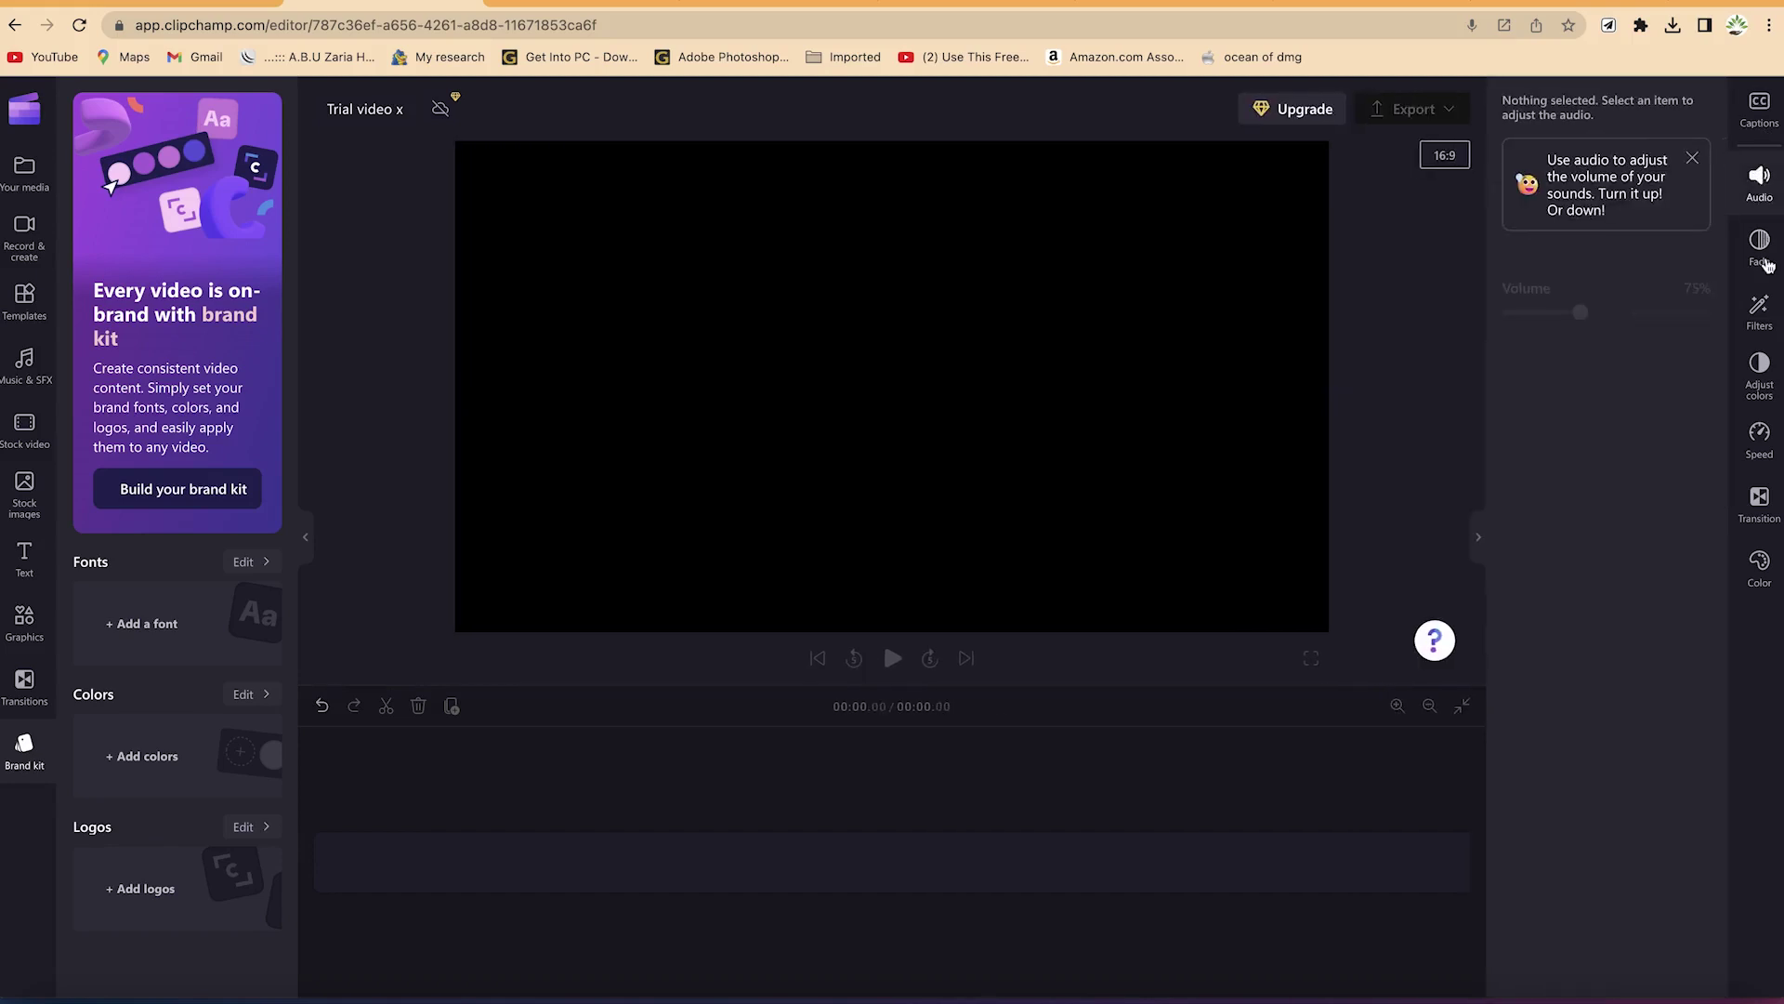
Cycle through the Fade, Filters, Adjust colors, Speed, Transition and Color panels, ending on Captions.
left_click(1766, 262)
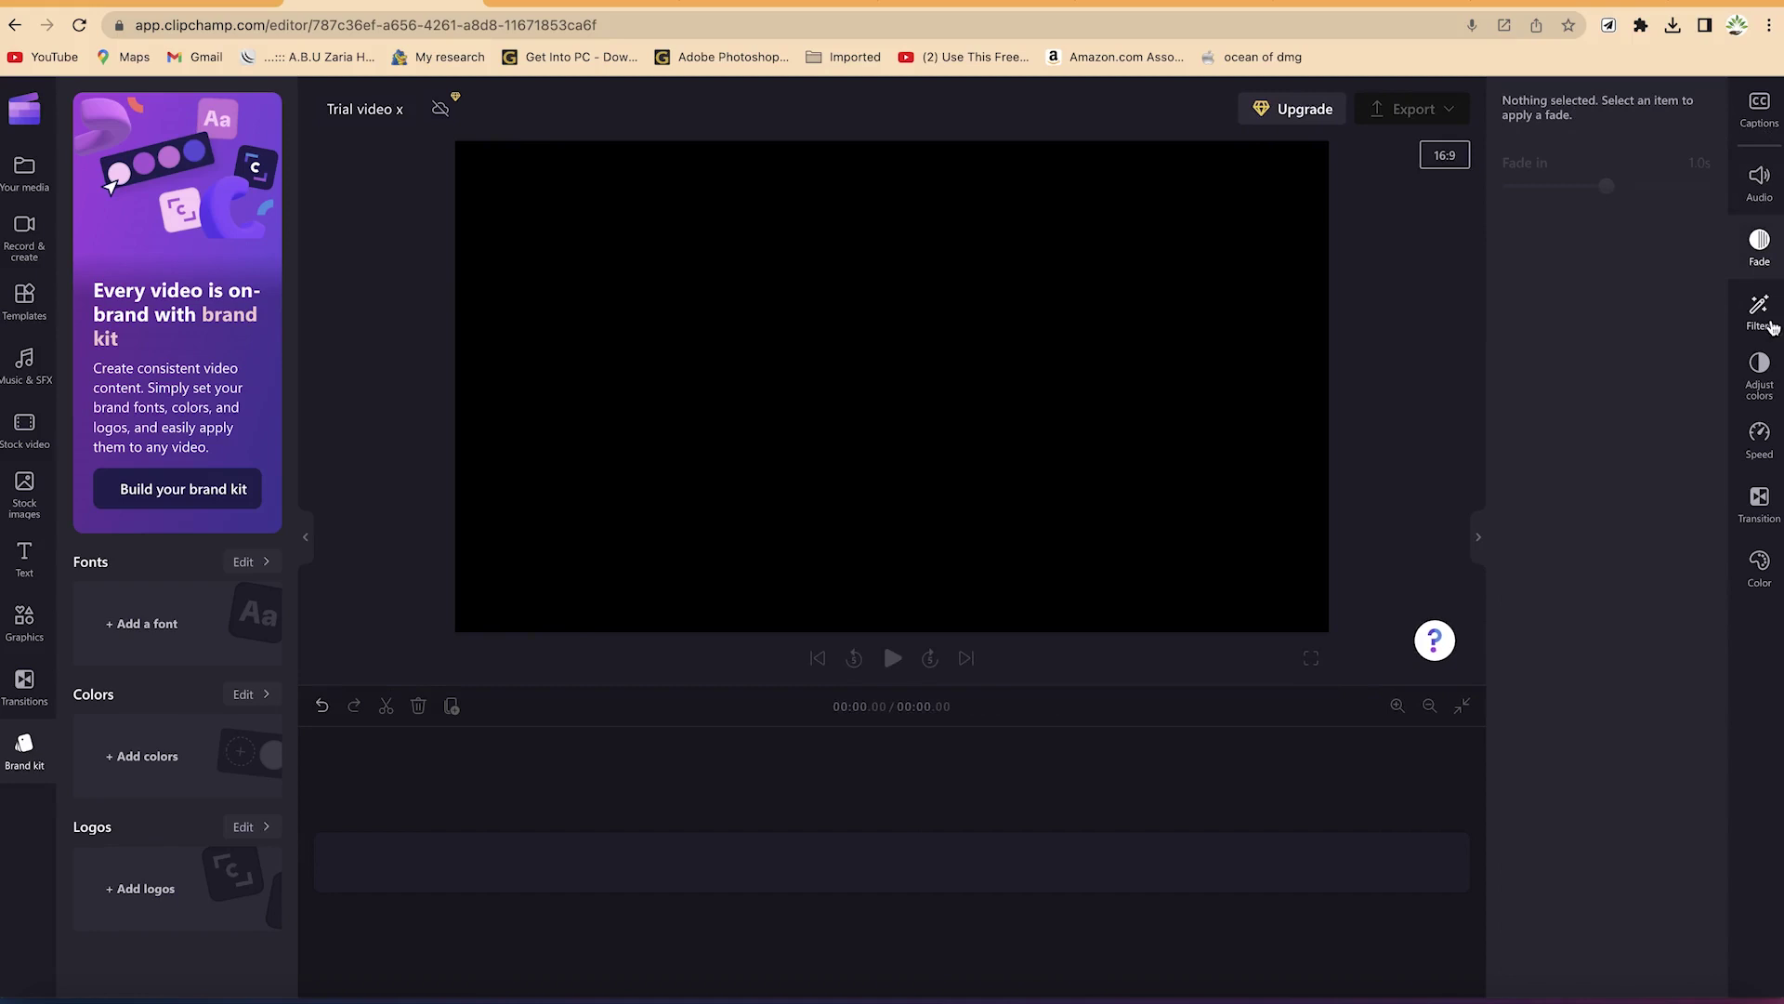
left_click(1764, 310)
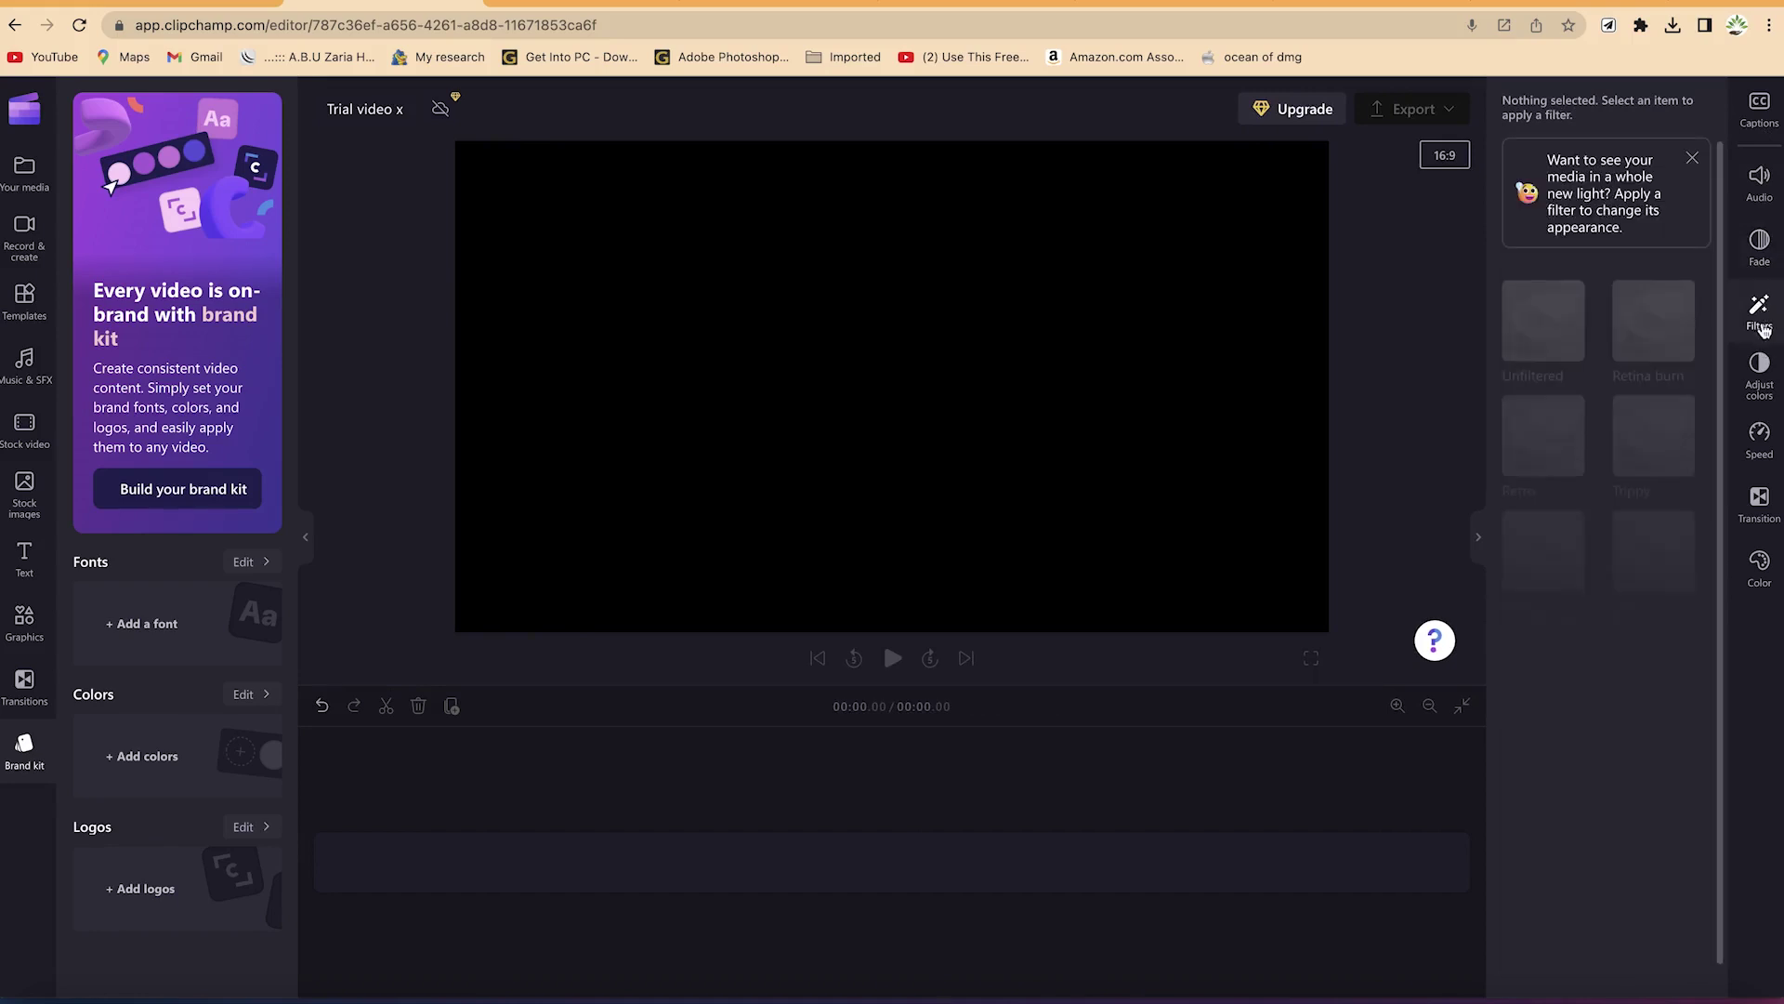
left_click(1765, 375)
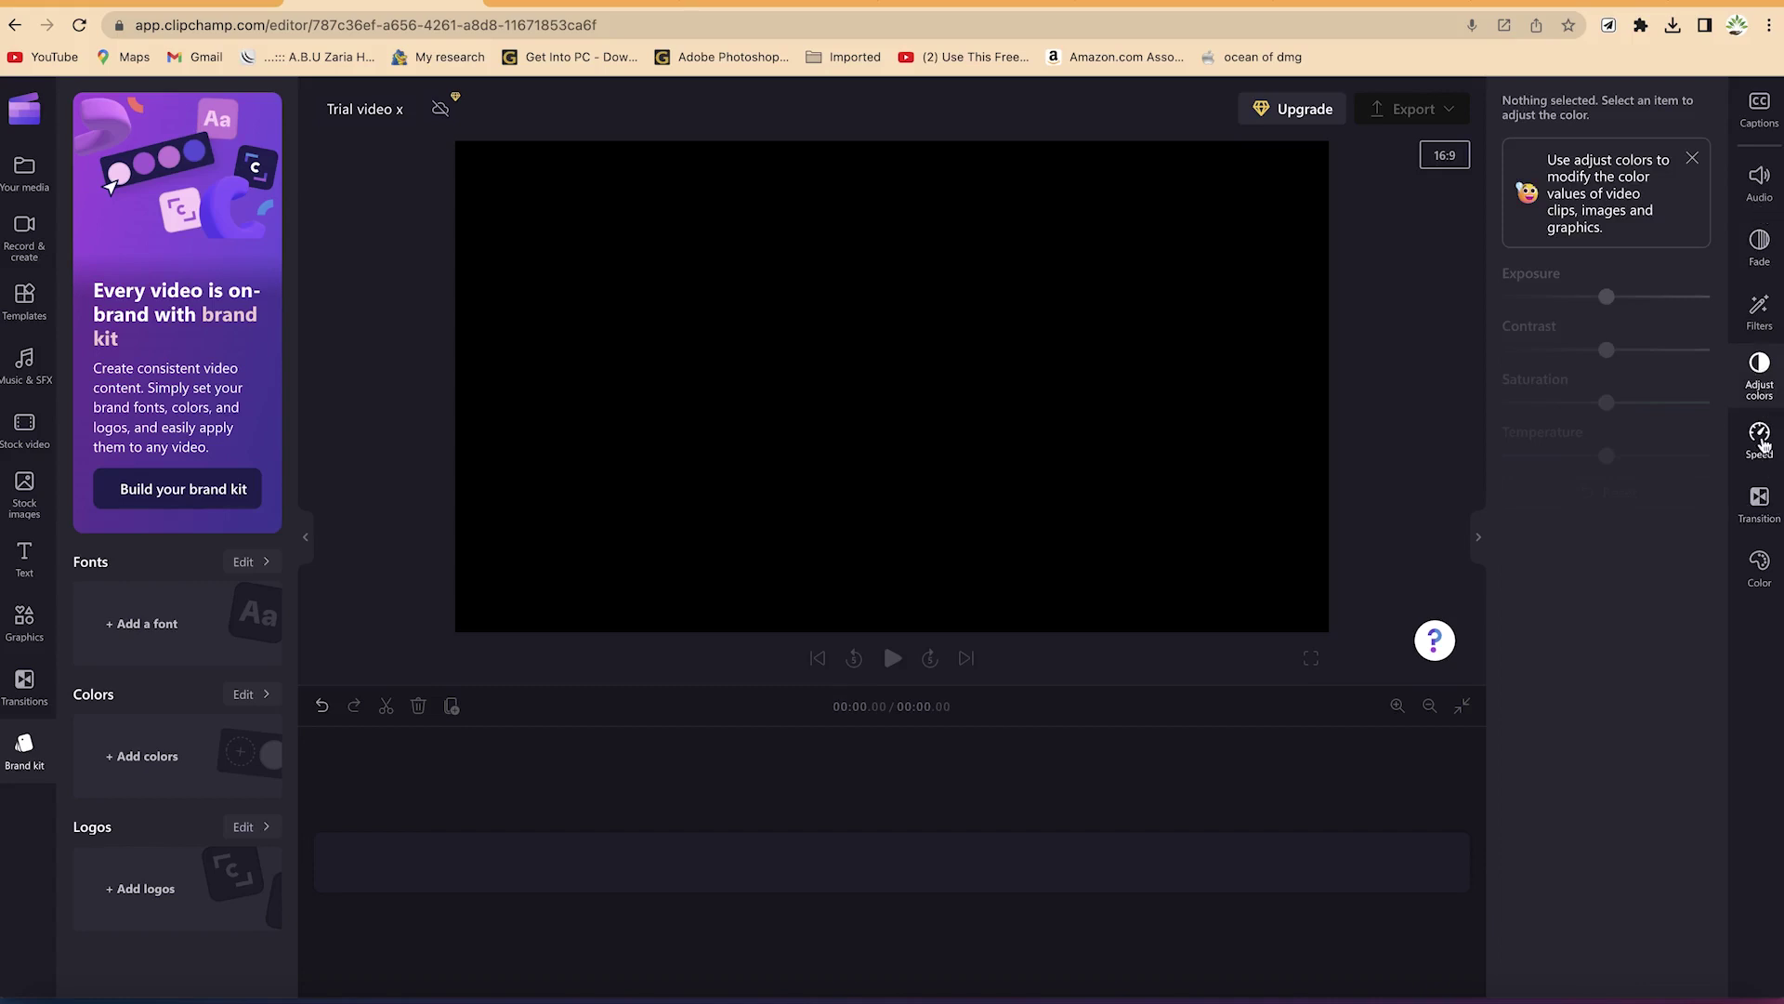
left_click(1761, 440)
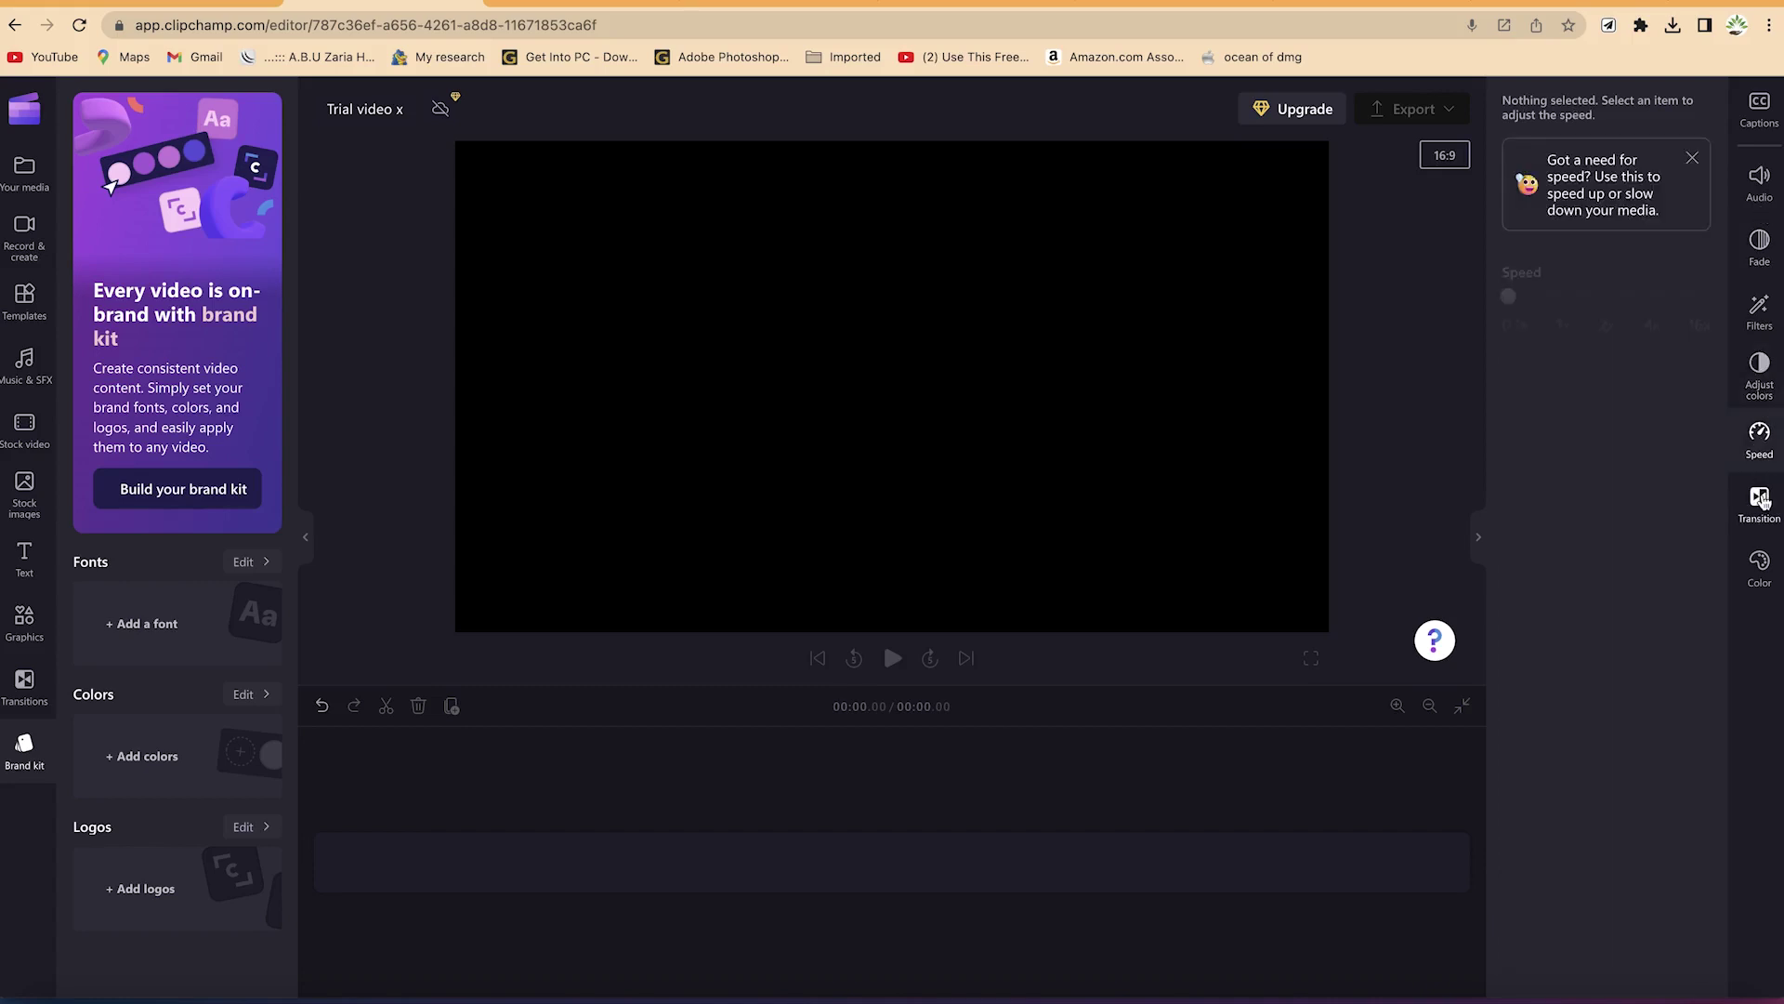
left_click(1763, 502)
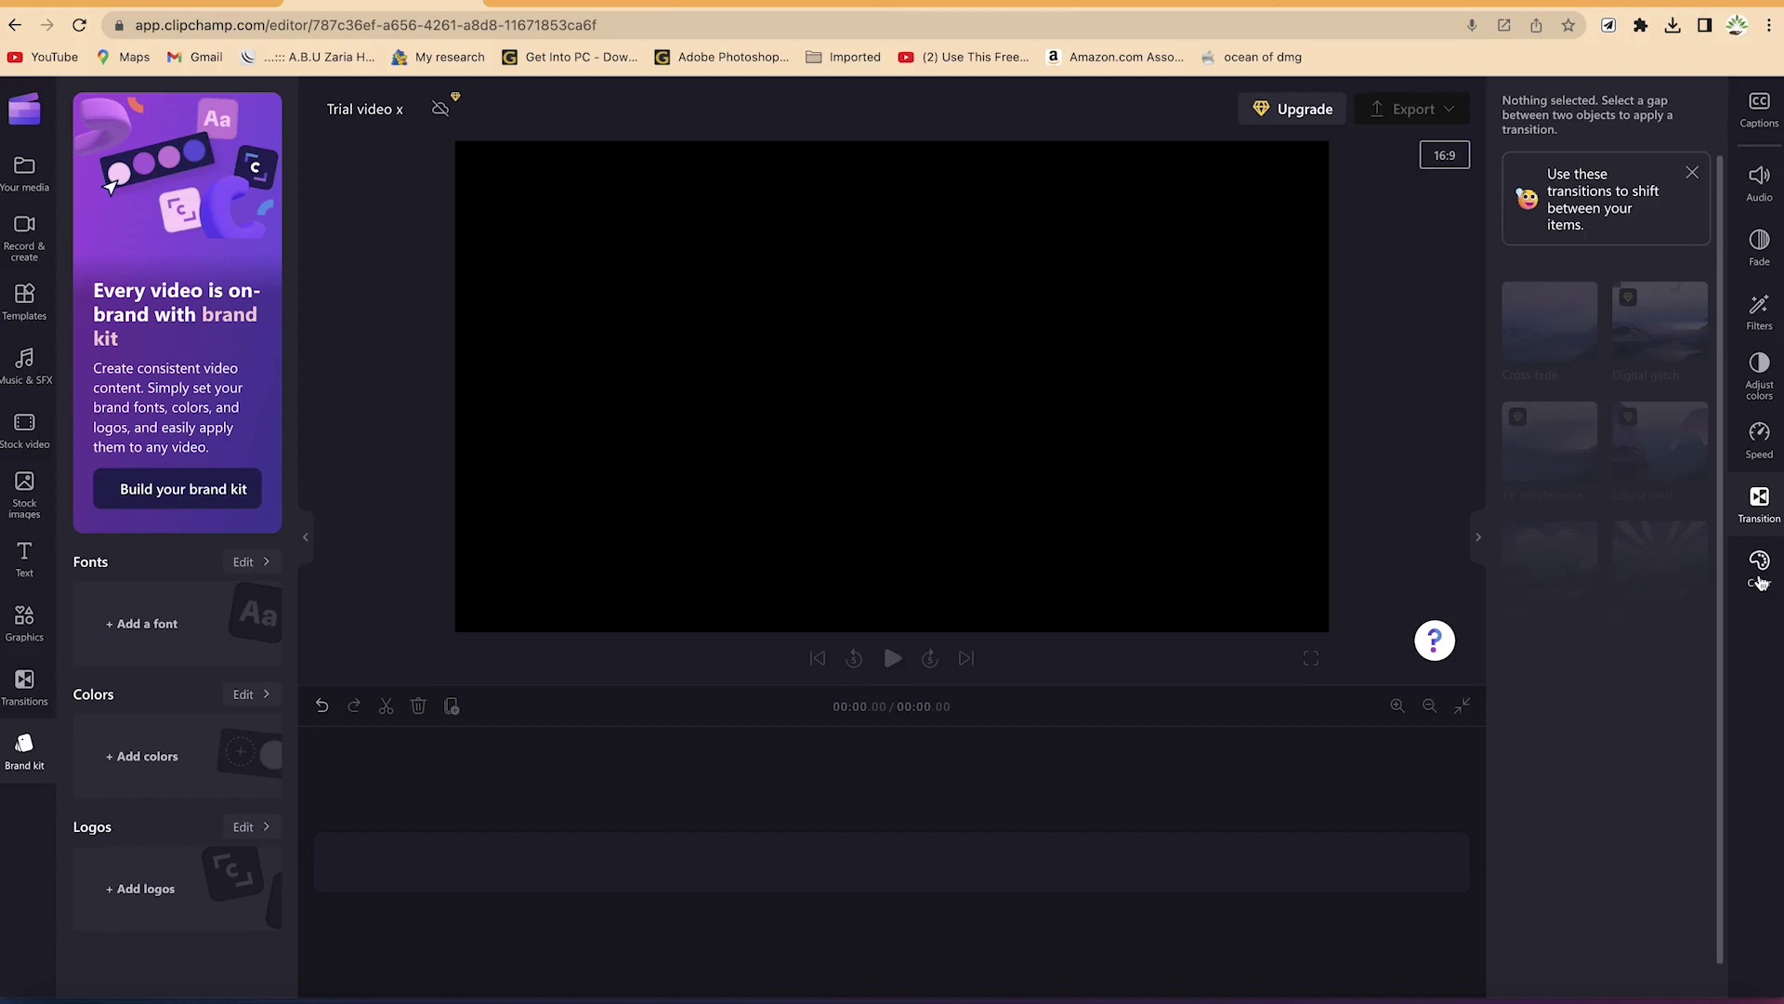
left_click(1761, 578)
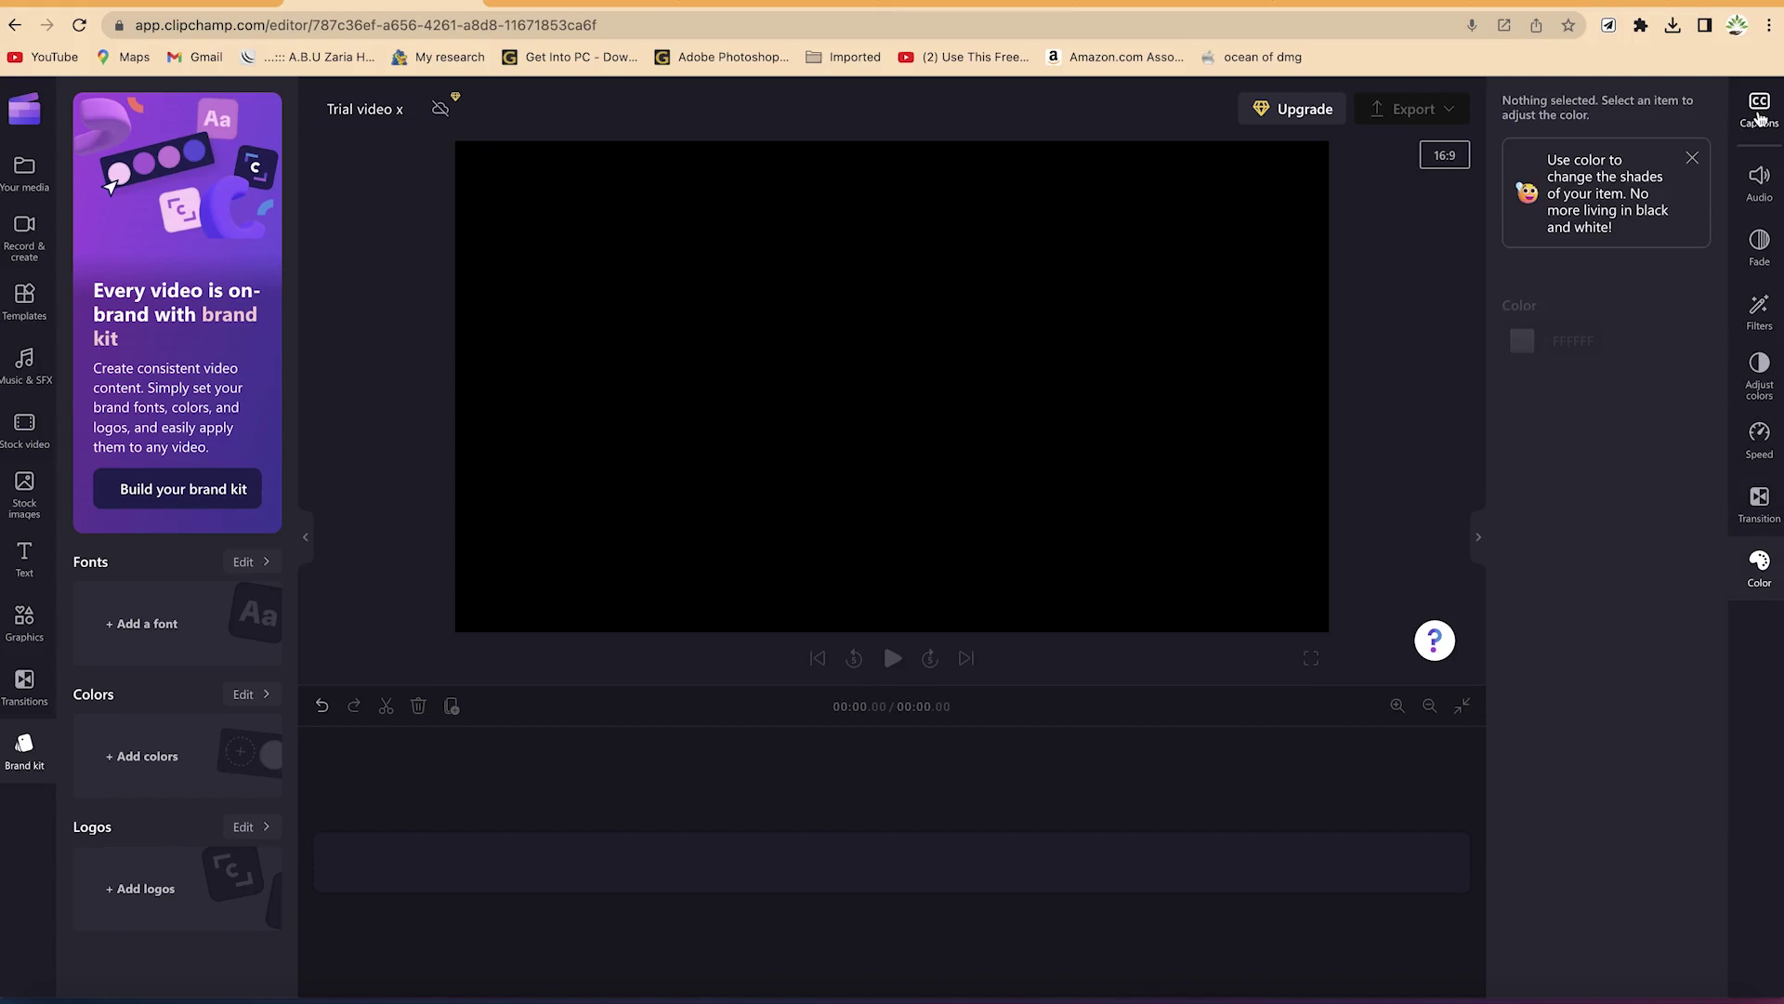
left_click(1759, 117)
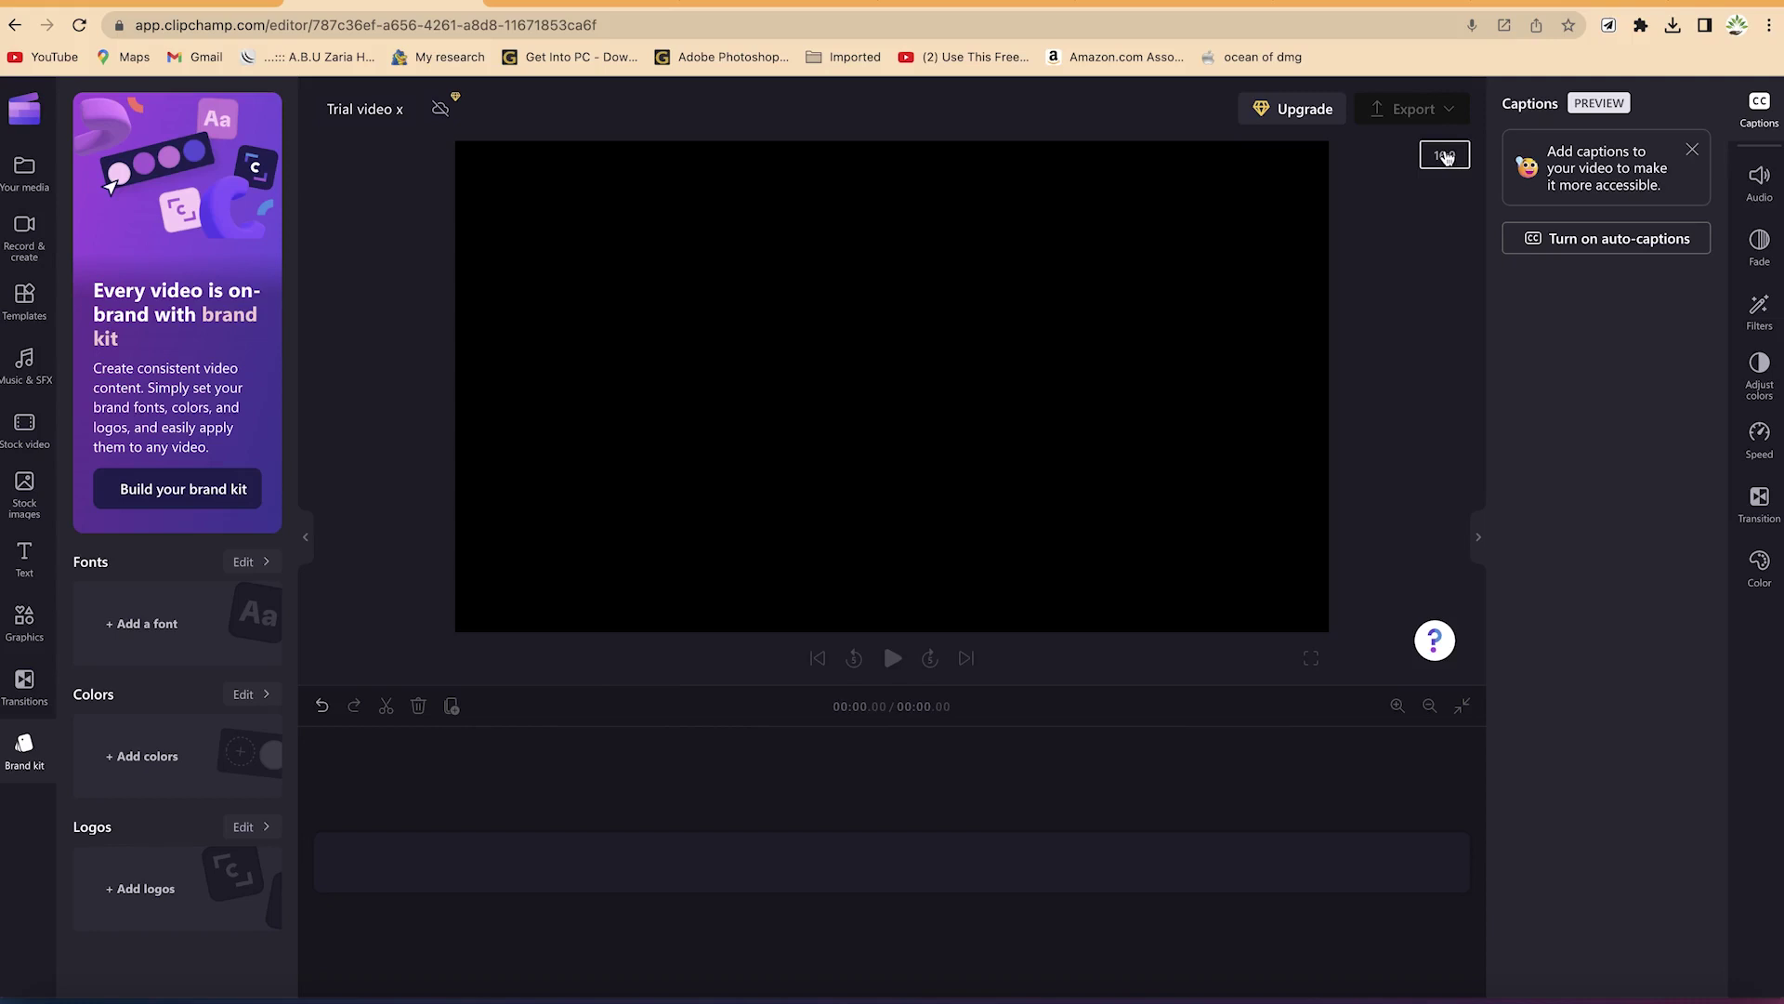
Show the aspect ratio choices (16:9, 9:16, 1:1, 4:5, 2:3, 21:9), keeping 16:9.
left_click(1446, 158)
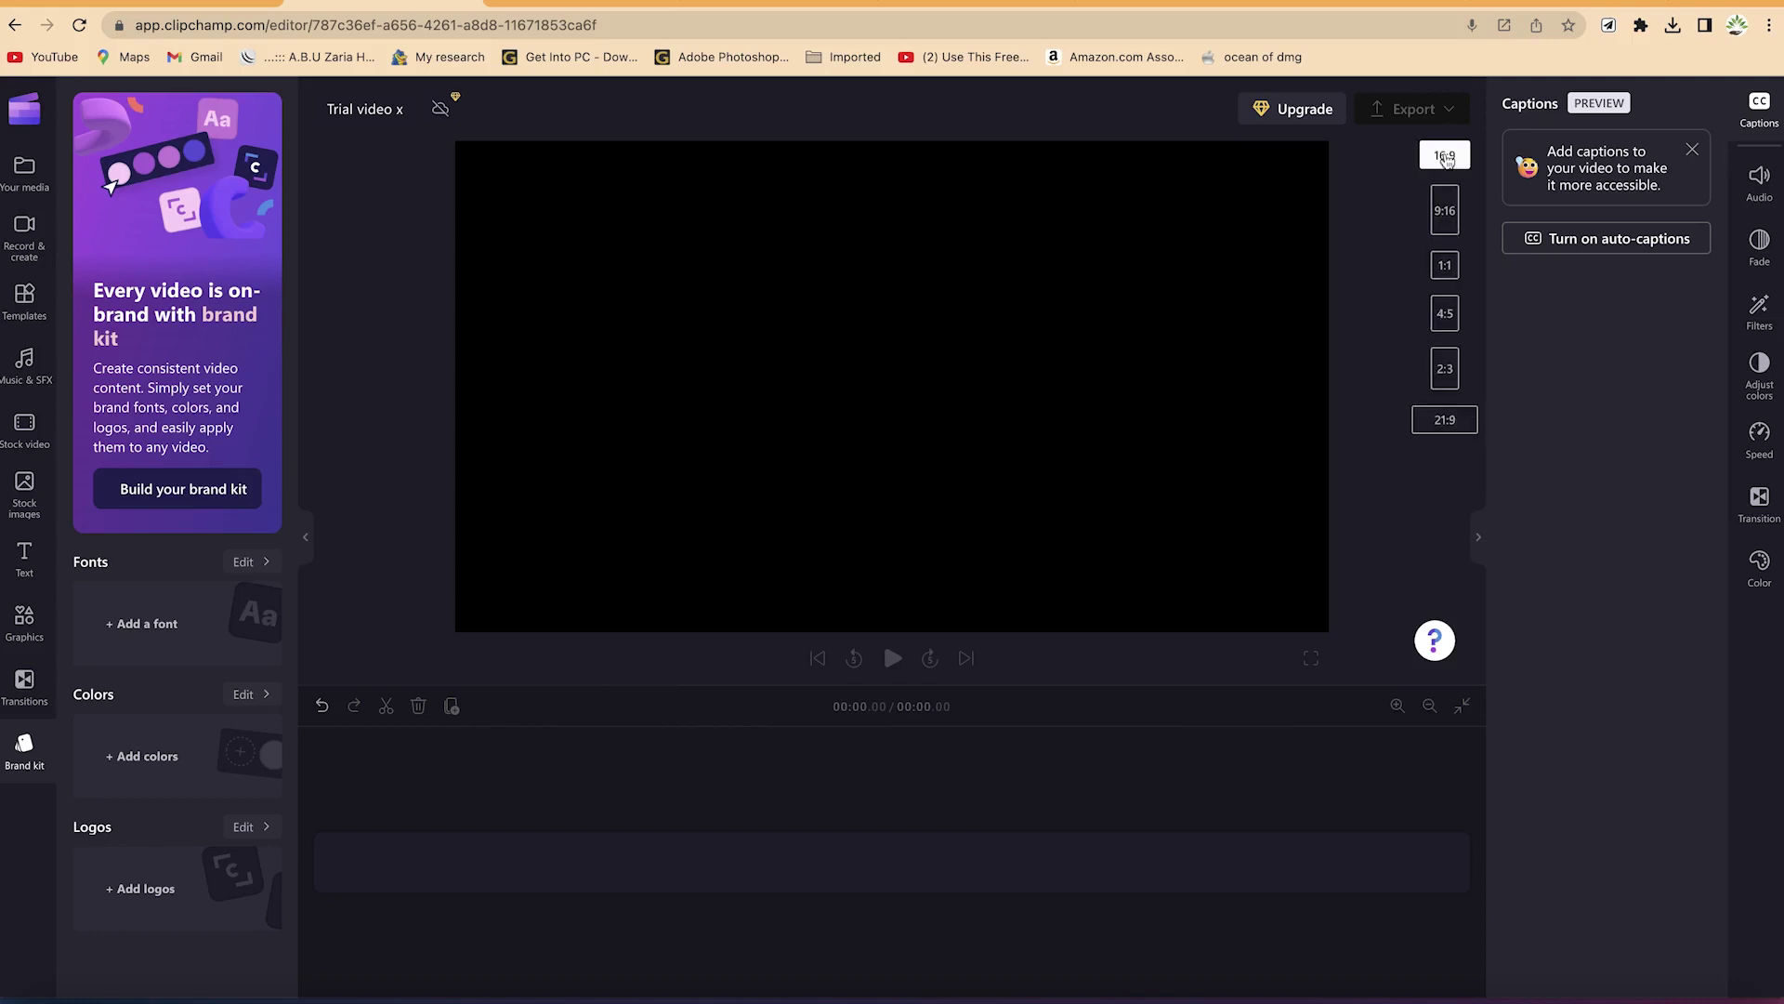